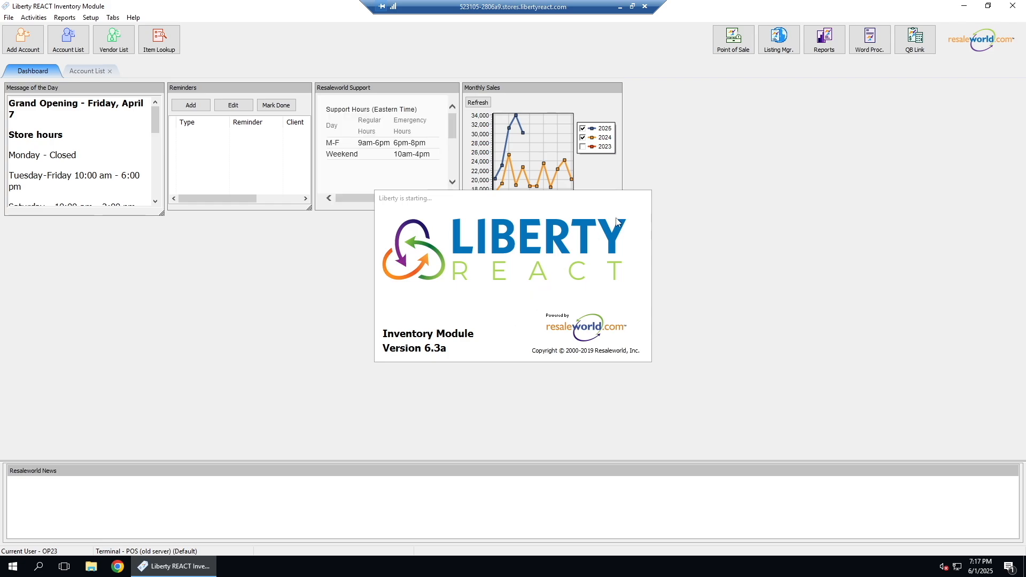
Step: Switch from the Inventory Module to Liberty POS and start a new sale
click(965, 7)
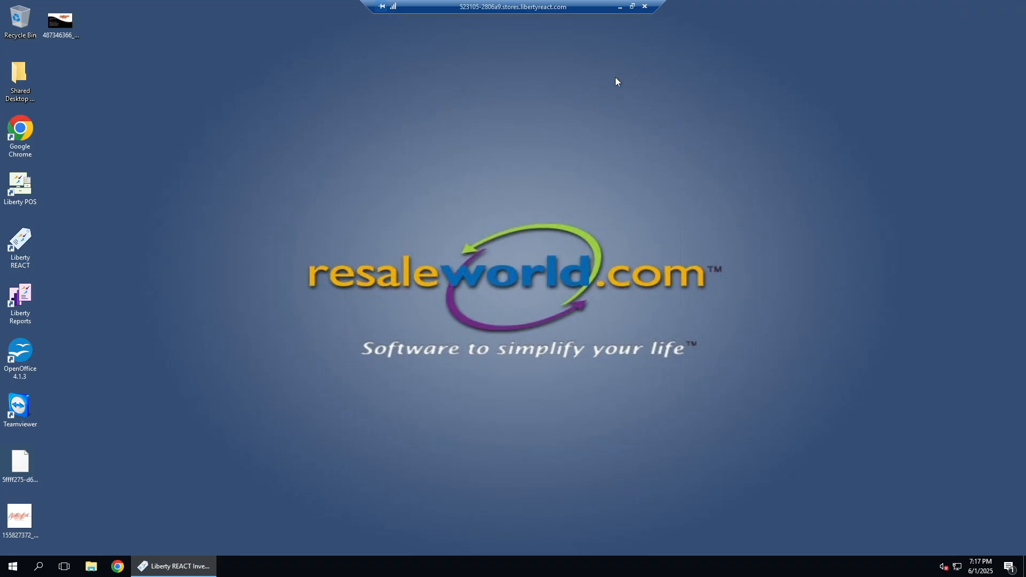
double_click(18, 184)
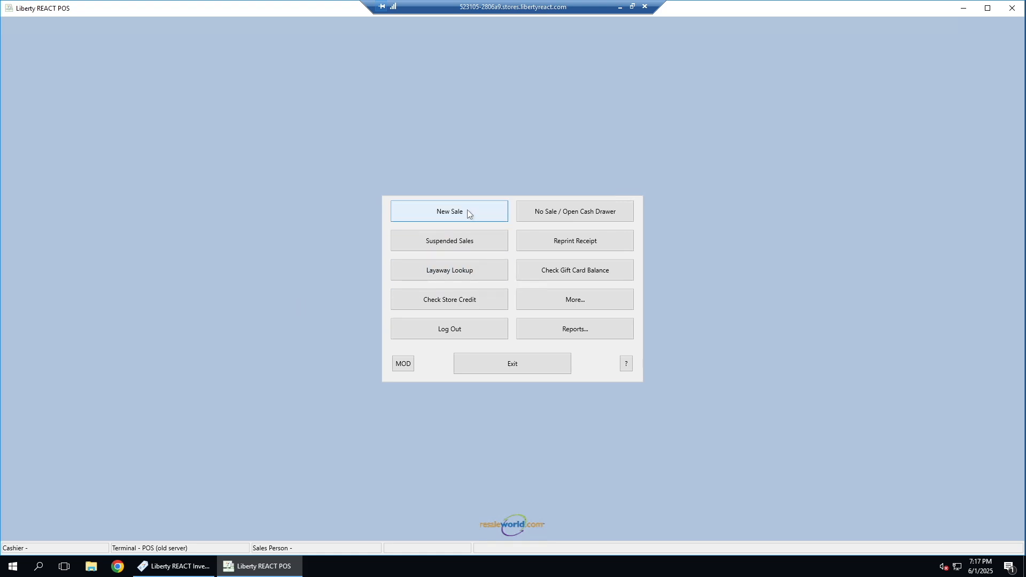
click(469, 213)
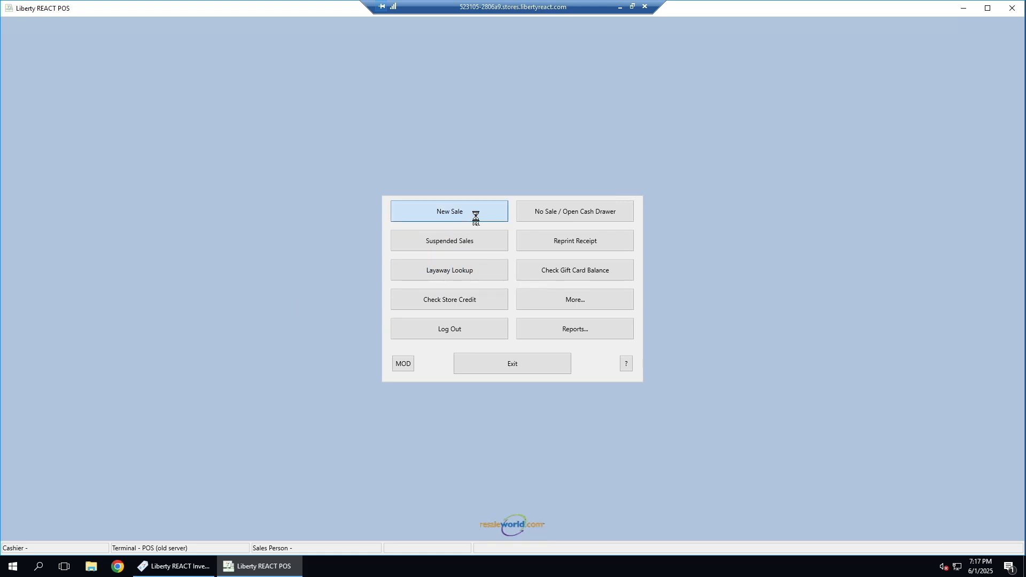
Step: Log in to the point of sale with the cashier's user name and password
text(OP23)
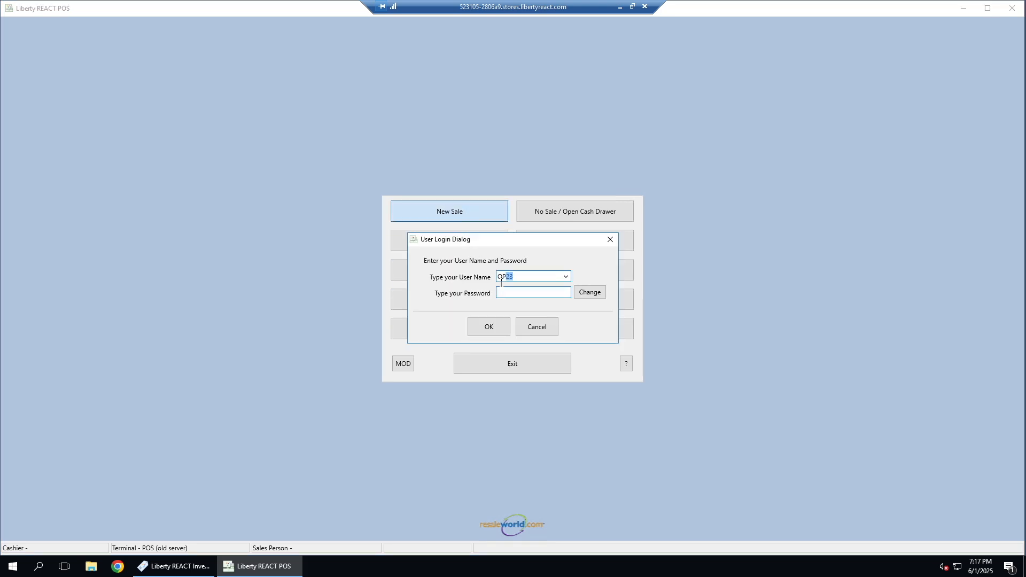
click(506, 292)
text(1234)
click(486, 330)
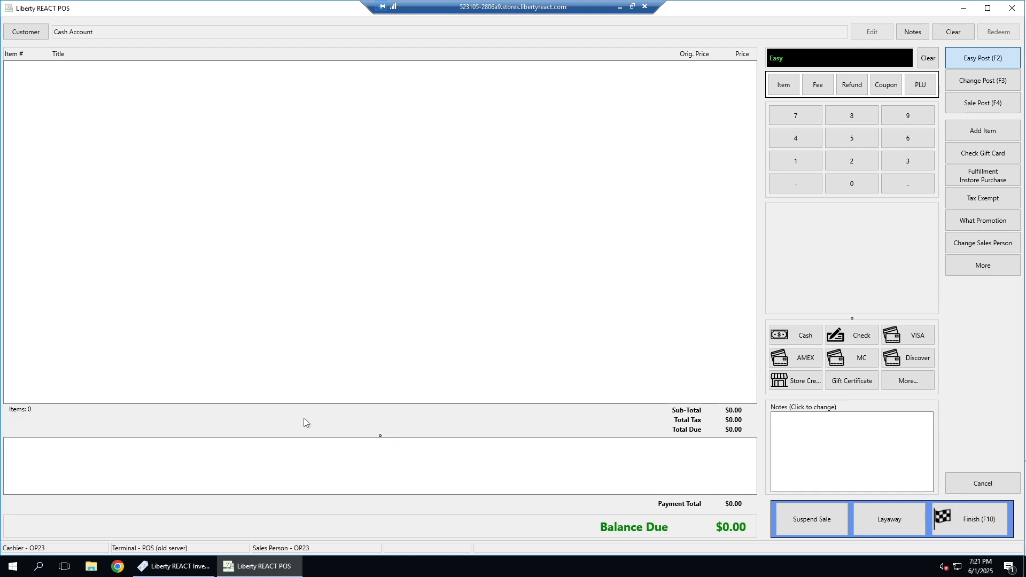
Step: Add item 818-97 to the sale
text(818-97)
key(Return)
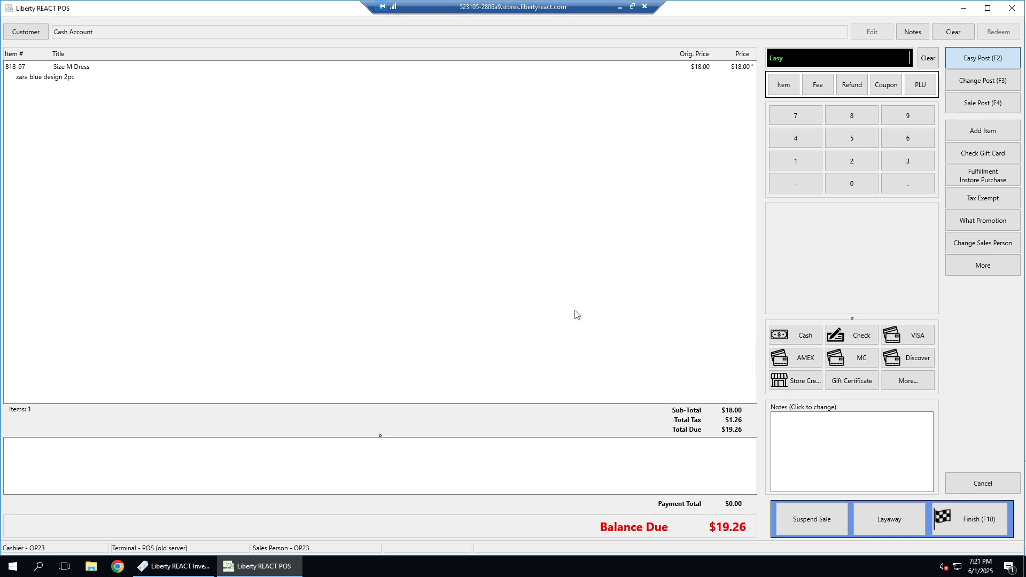
Step: Record a $20.00 cash payment on the sale, and remove that payment
text(20.00)
click(796, 342)
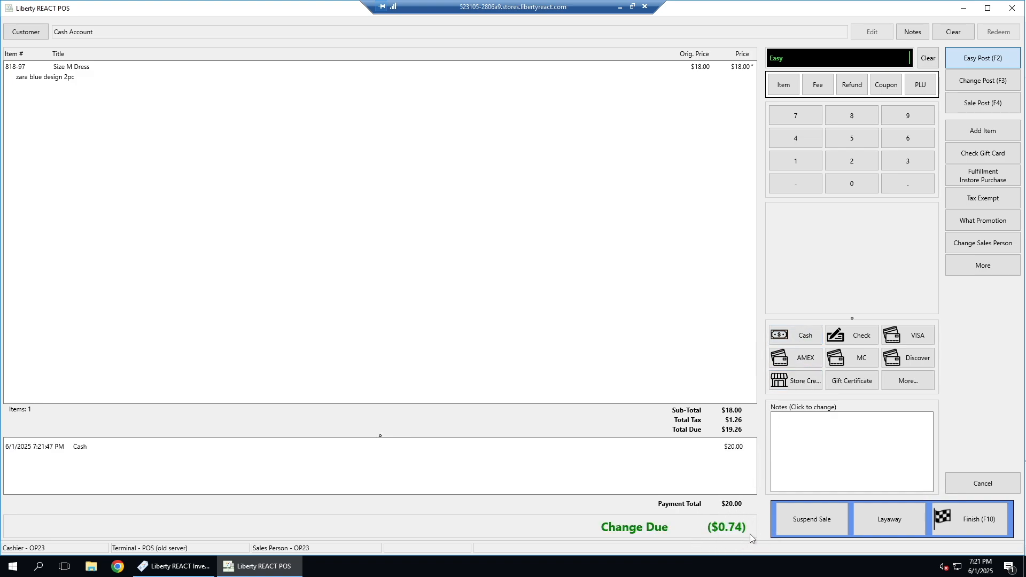
click(725, 449)
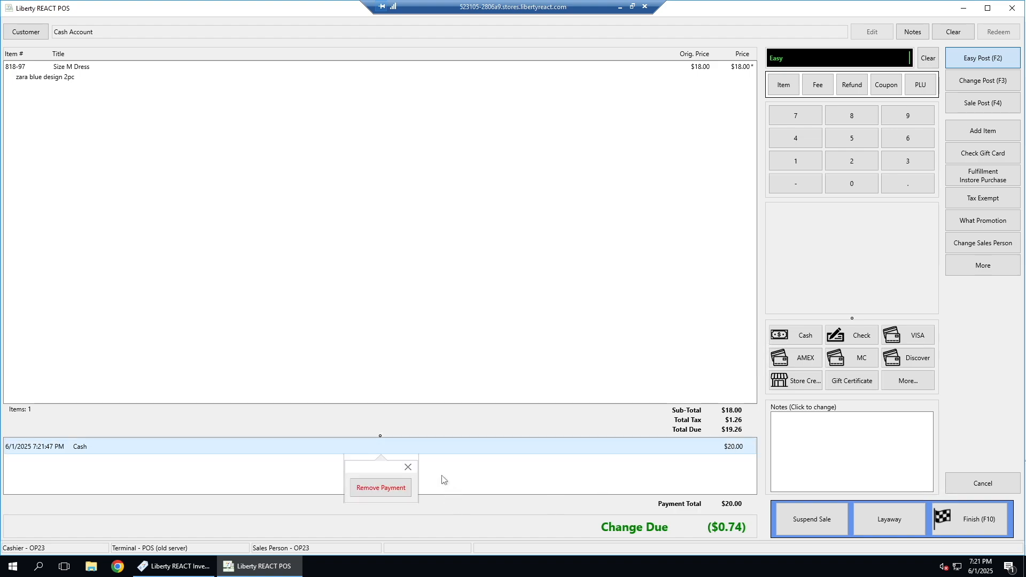
click(406, 489)
click(485, 318)
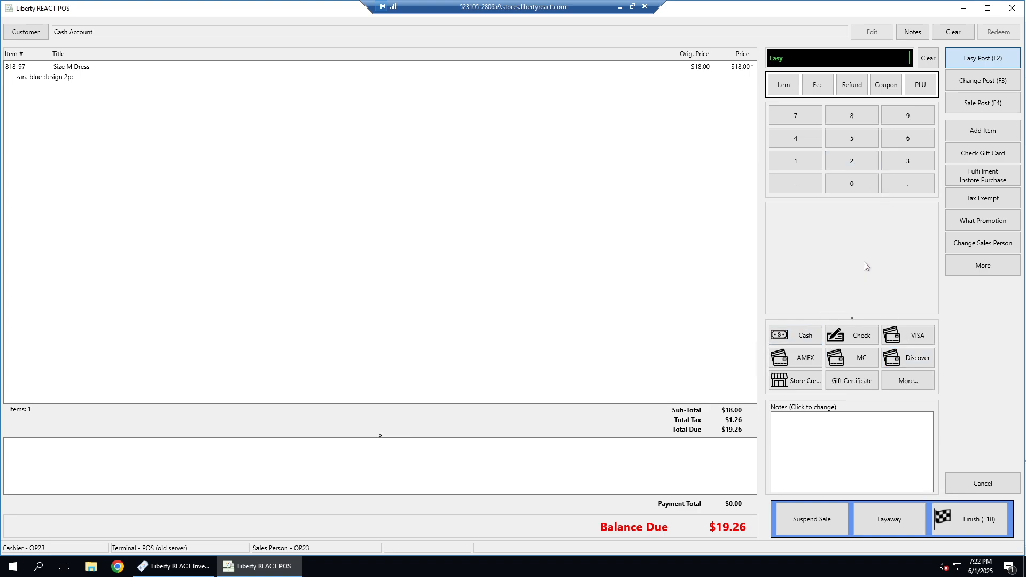
Step: Record a cash payment of $20.00 and finish the sale without printing a receipt
text(20.00)
click(808, 337)
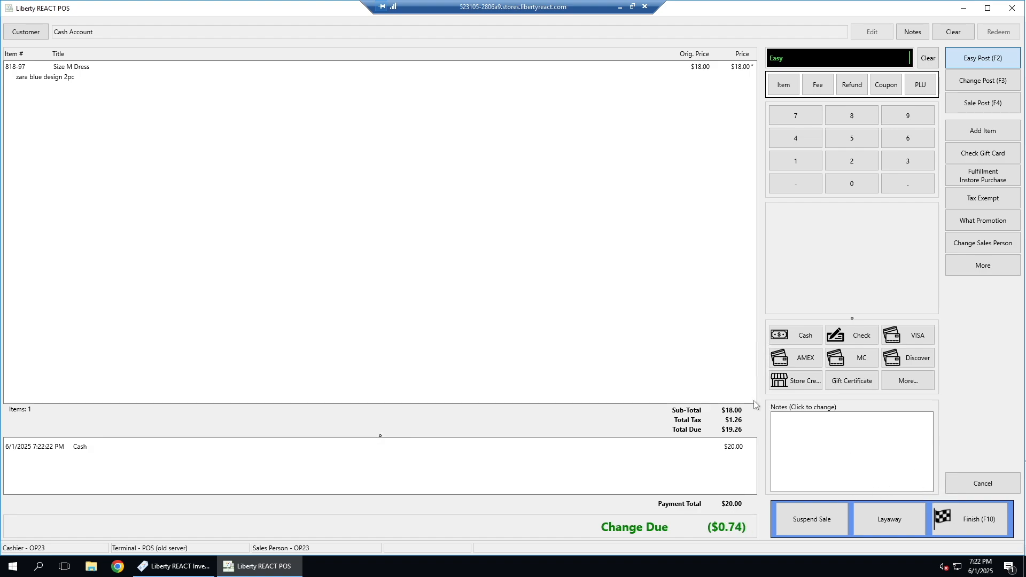
click(973, 523)
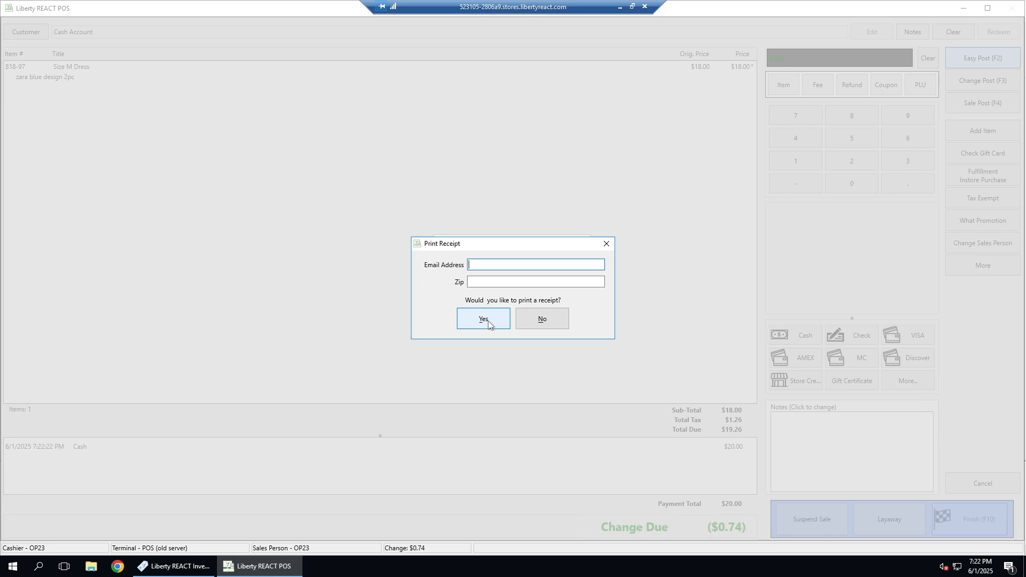
click(554, 322)
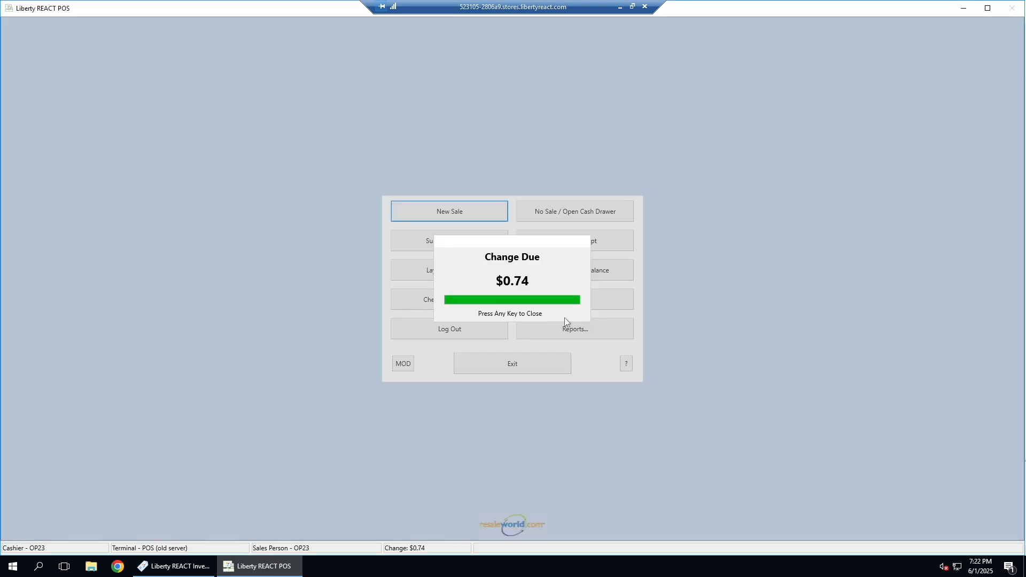
click(720, 288)
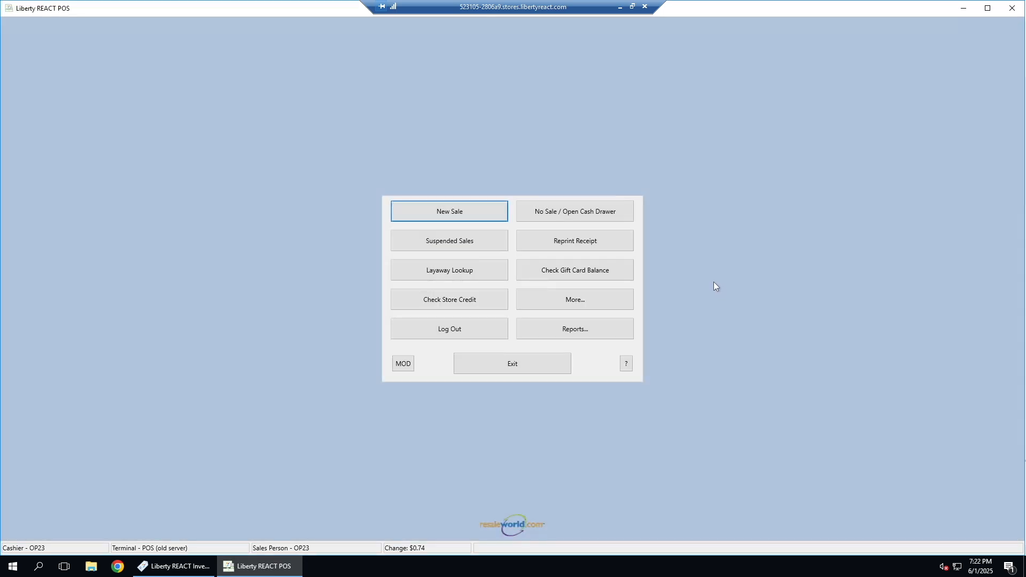
Step: Start a new sale and post item 1020-112 with a Sale Post discount of 20%
click(424, 210)
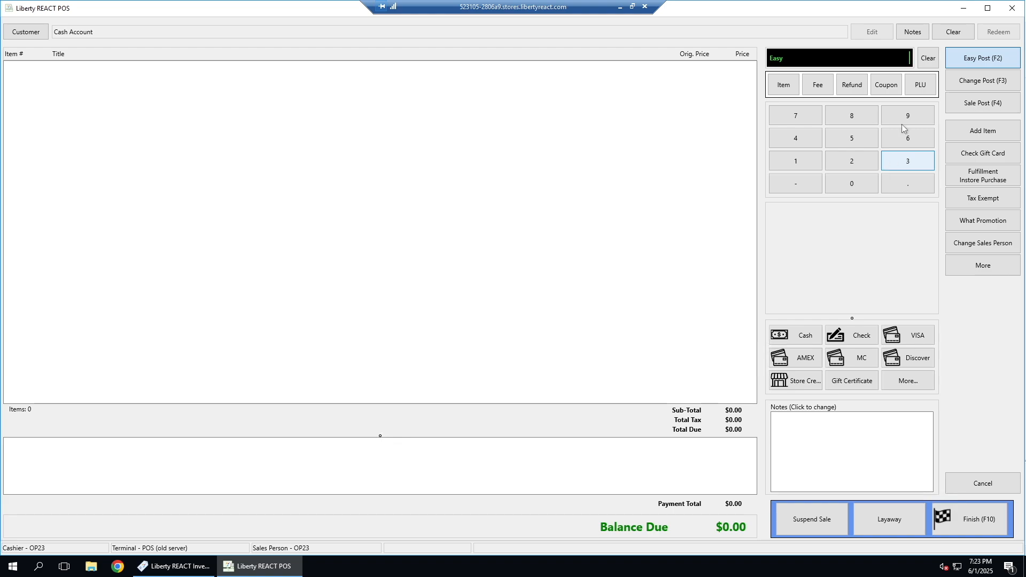
click(976, 104)
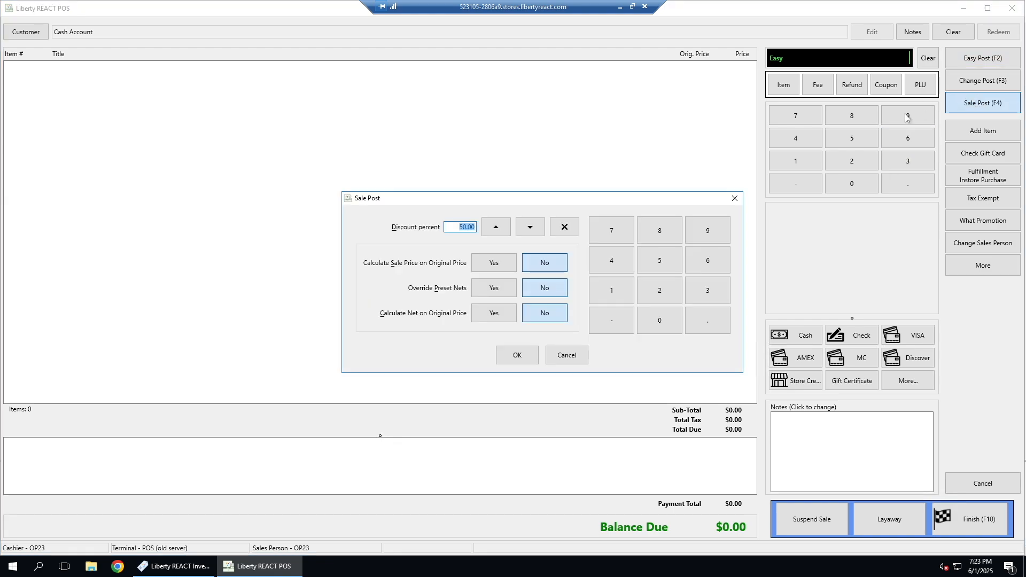
text(20.00)
click(521, 356)
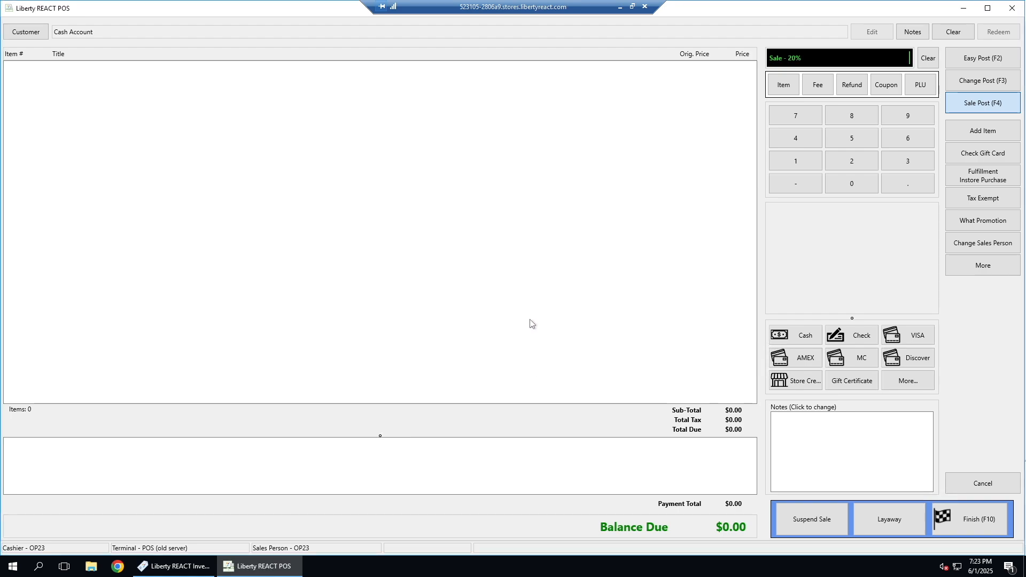
text(1020-112)
key(Return)
Step: Post item 00070179 as expired with a Sale Post discount of 50%, and return to Easy Post
click(983, 104)
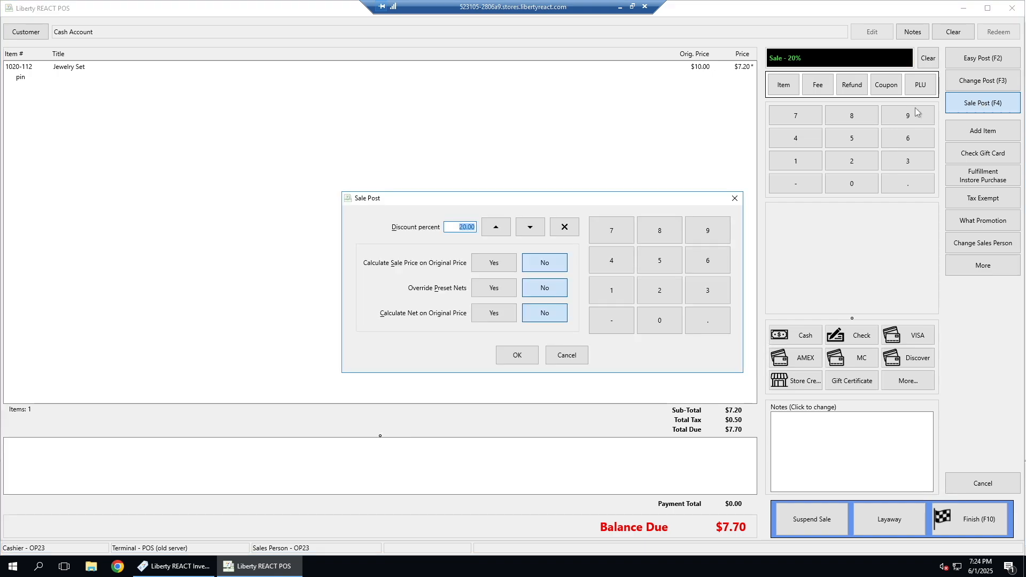
text(50.00)
click(527, 357)
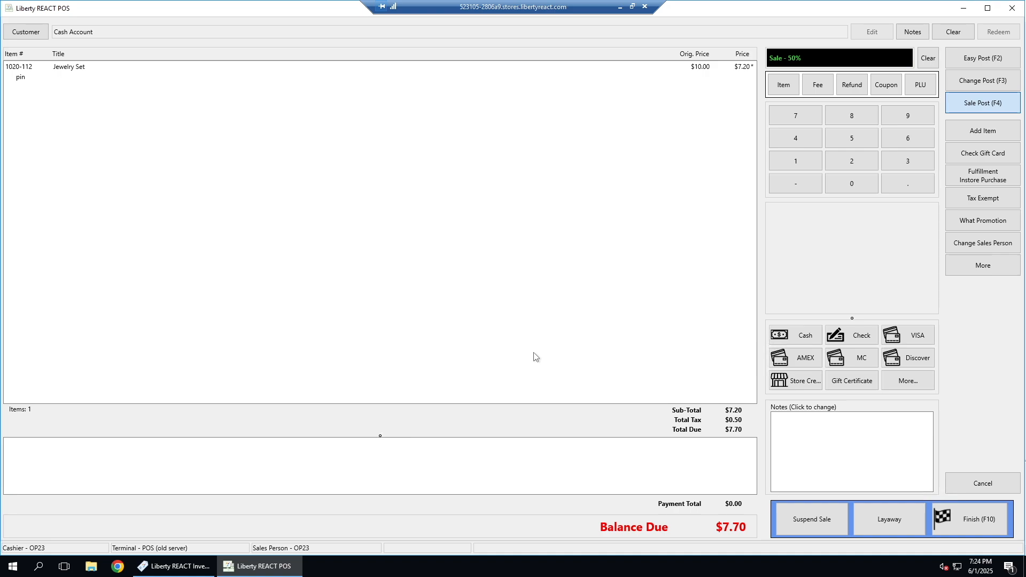
text(00070179)
key(Return)
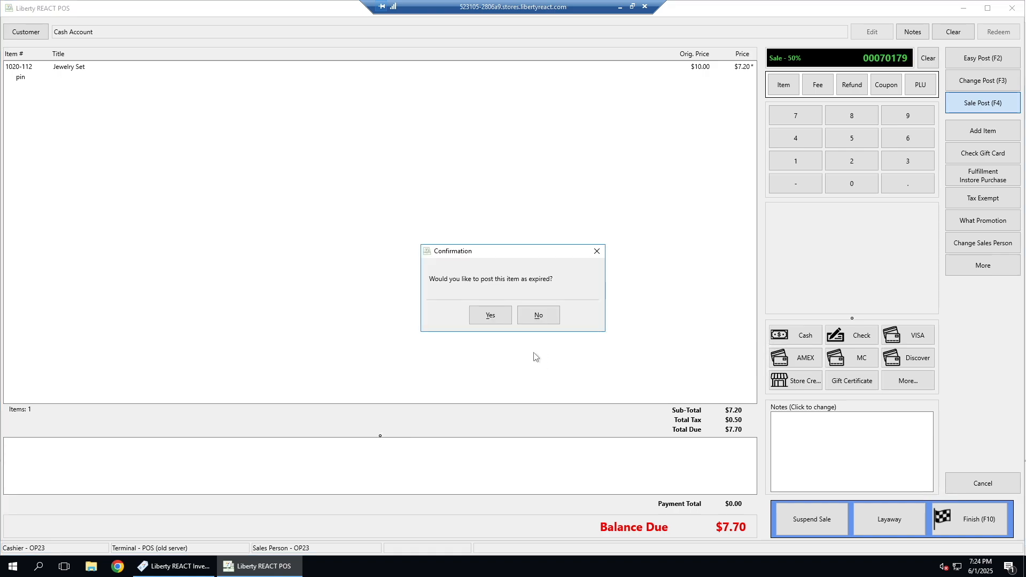
click(500, 320)
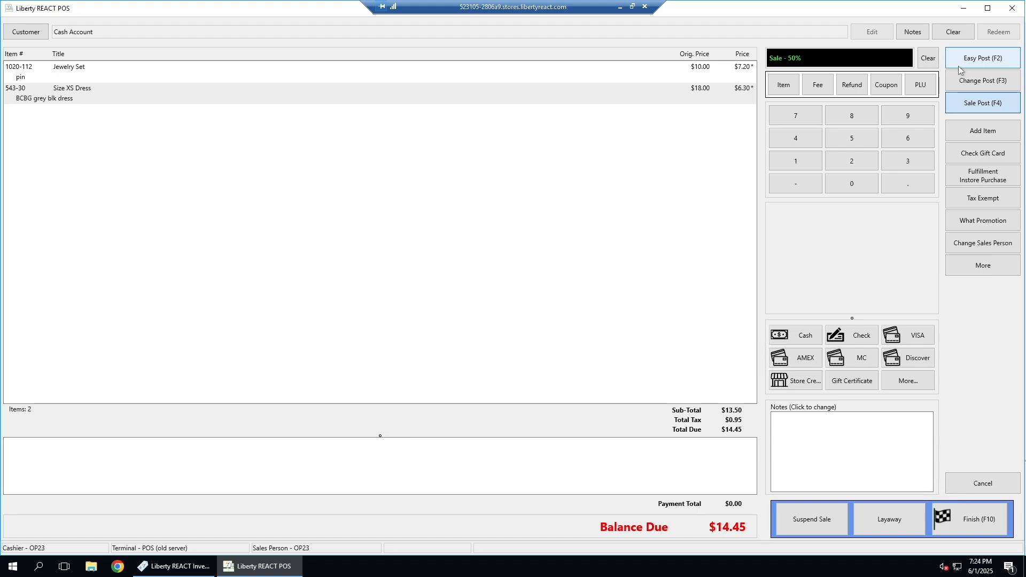
click(958, 62)
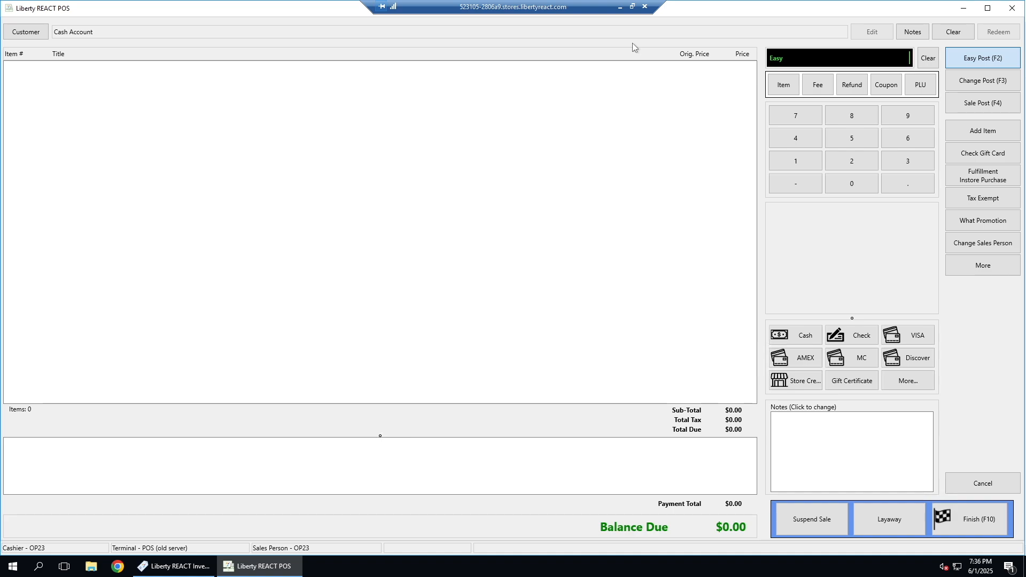
Step: Add items 673-59 and 1013-8 to the empty sale
text(673-59)
key(Return)
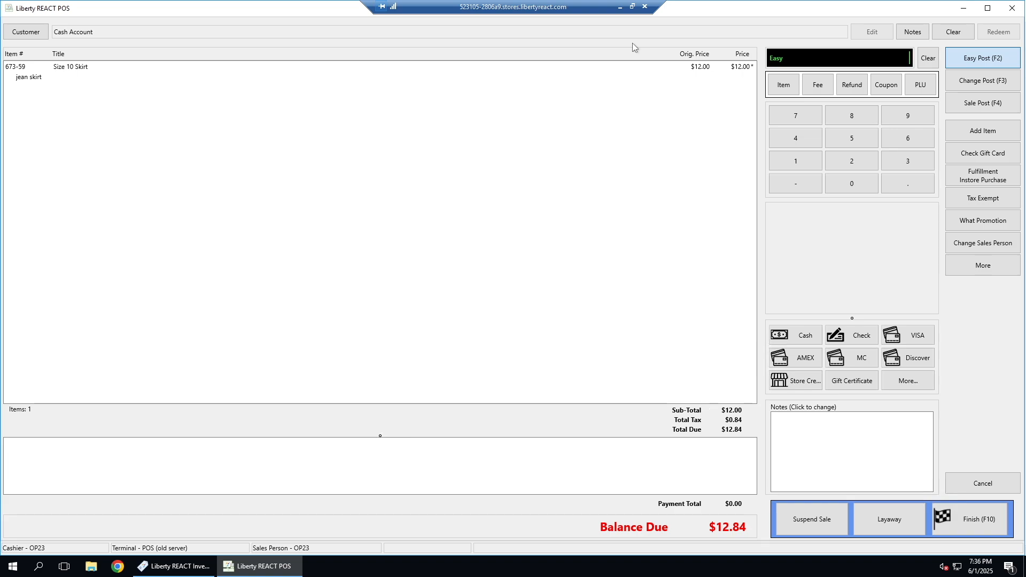
text(1013-8)
key(Return)
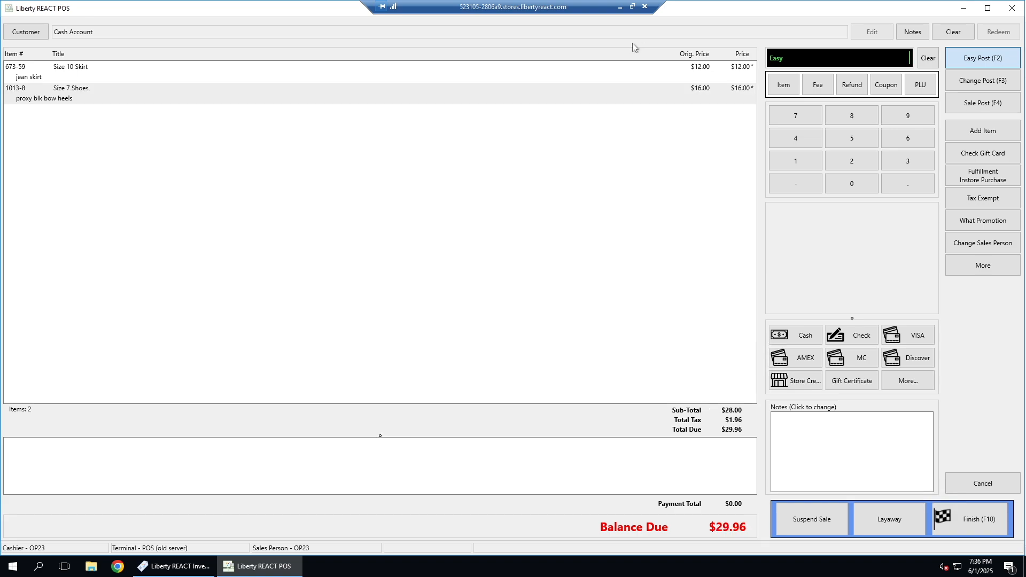
Step: Remove the size 7 shoes, item 1013-8, from the sale
click(73, 94)
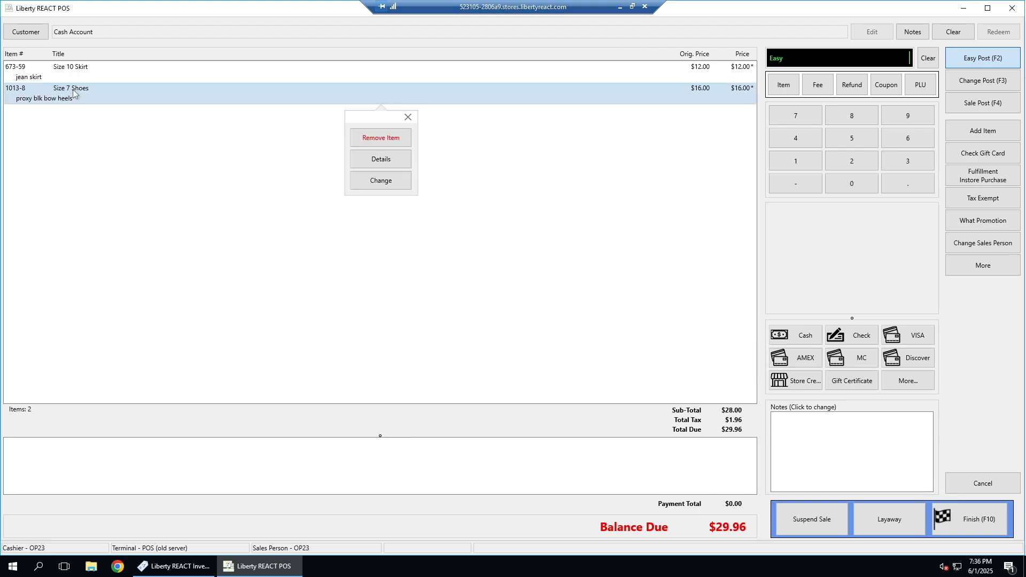
click(385, 140)
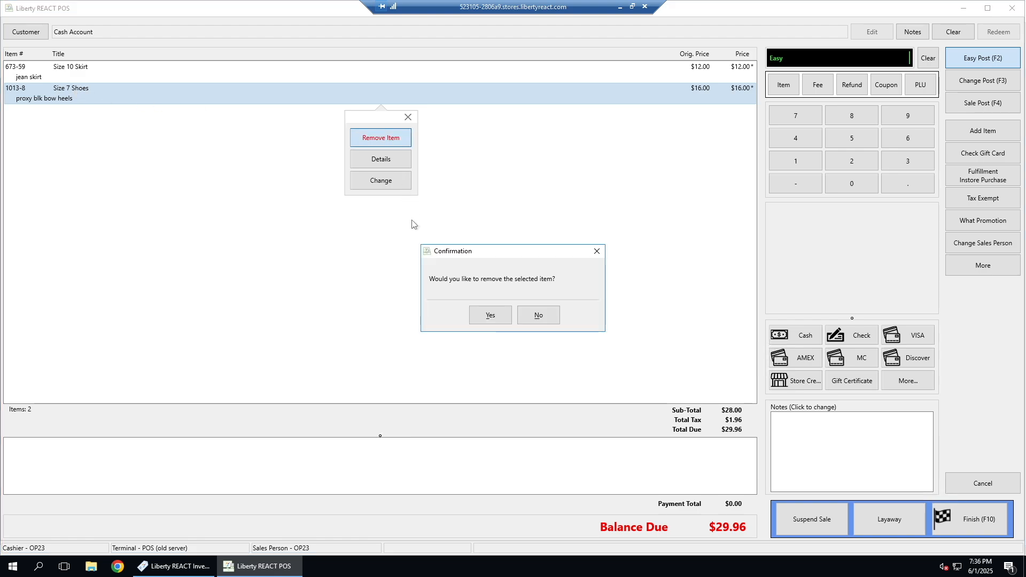
click(505, 320)
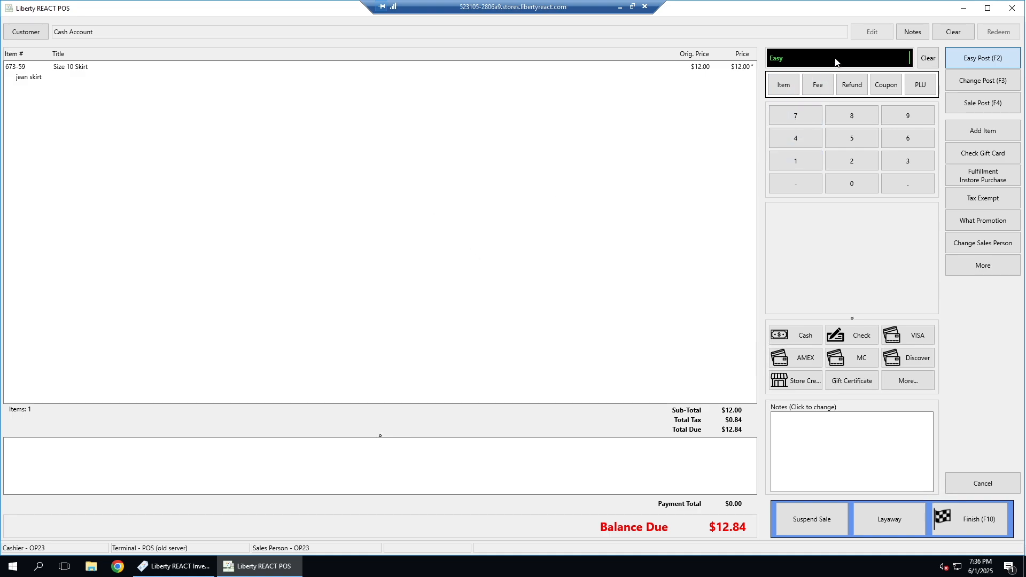
Step: Record a $20.00 cash payment for the skirt sale, and remove the payment again
text(2000)
click(802, 336)
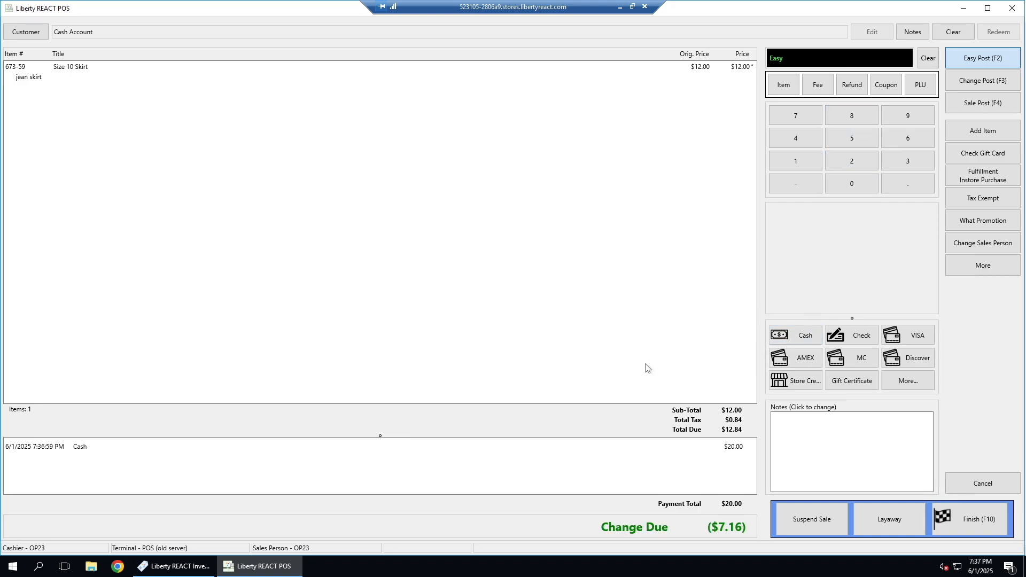
click(104, 449)
click(390, 492)
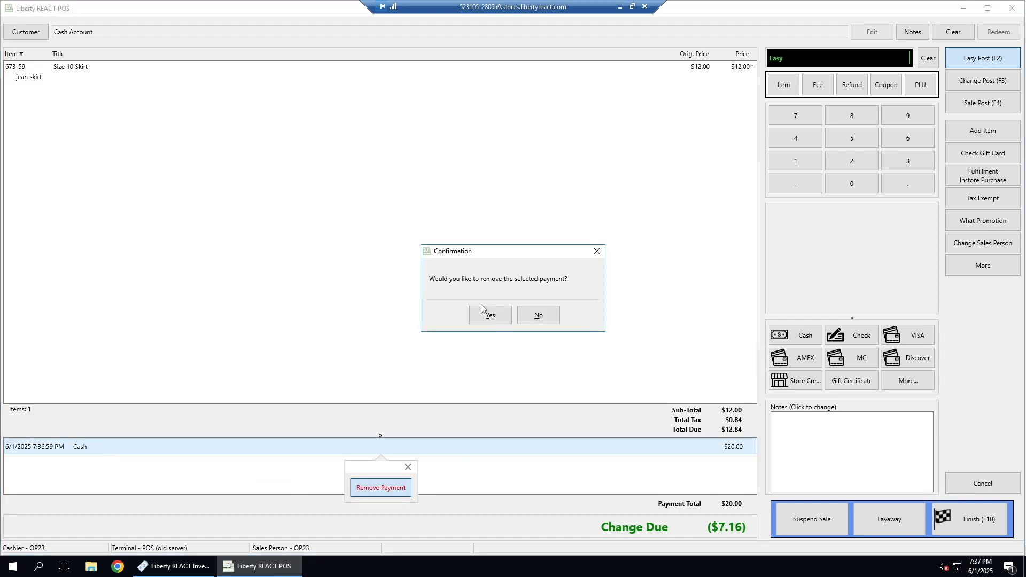
click(484, 317)
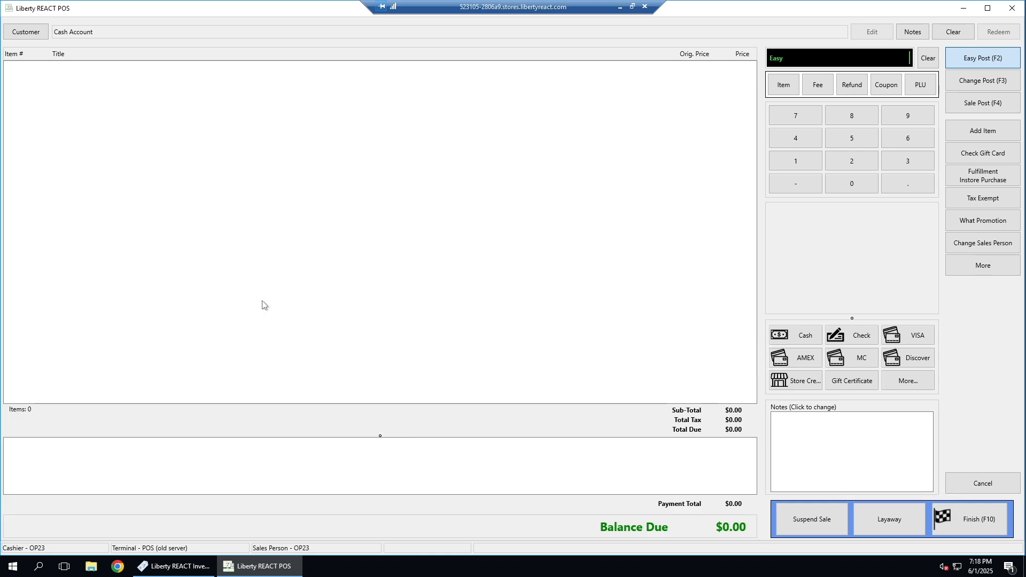
Step: Add items 1020-112, 1020-126 and 818-97 to the empty sale
text(1020-112)
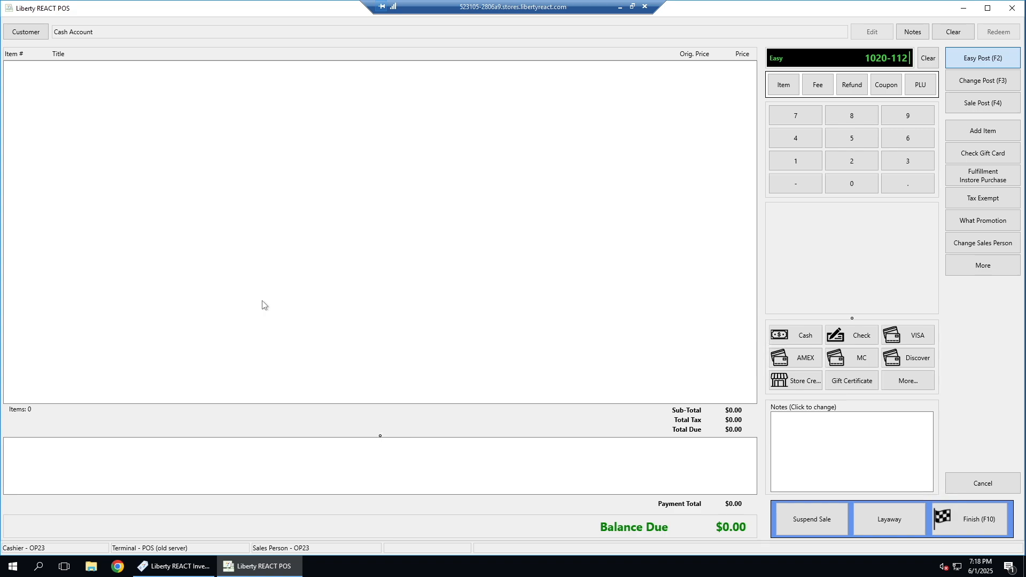
key(Return)
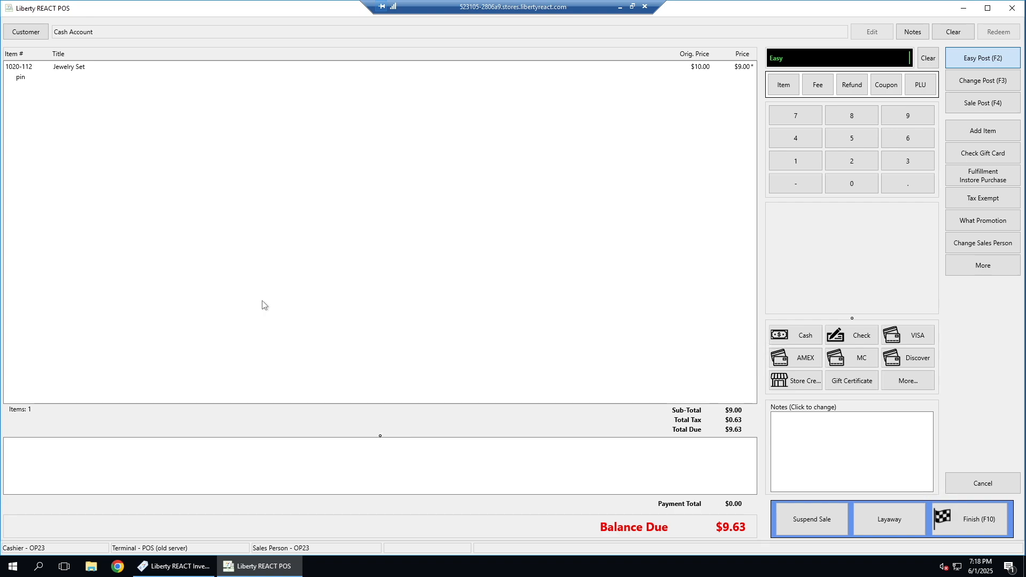
text(1020-126)
key(Return)
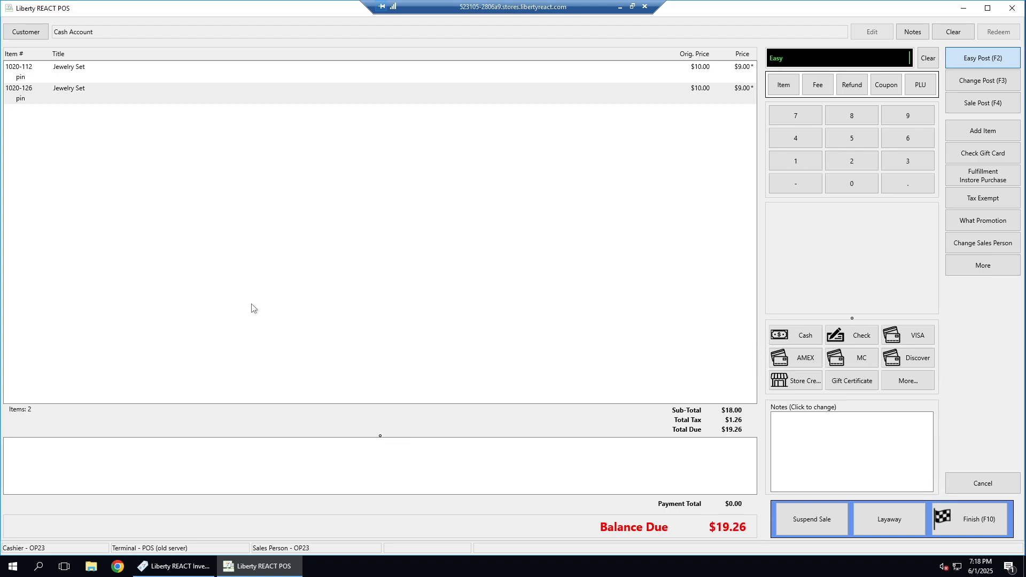
text(818-97)
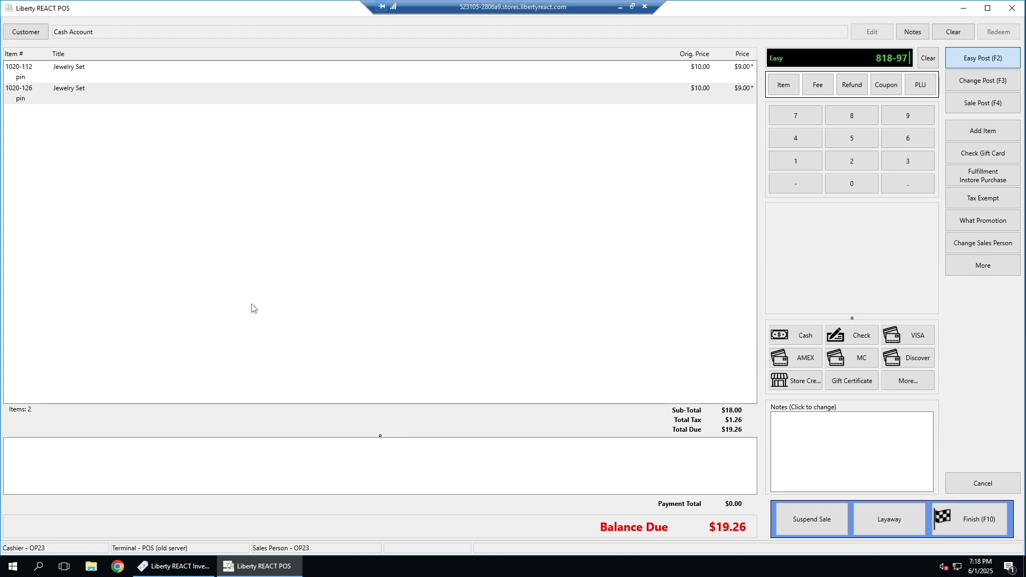
key(Return)
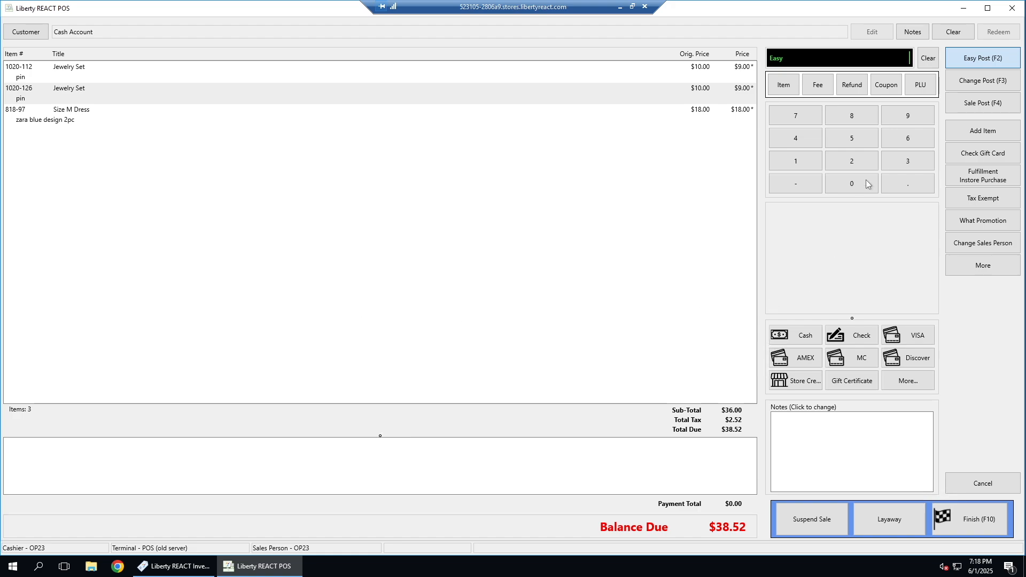
Step: Apply a Default coupon of $20.00 to the sale of two jewelry sets and a dress
click(887, 87)
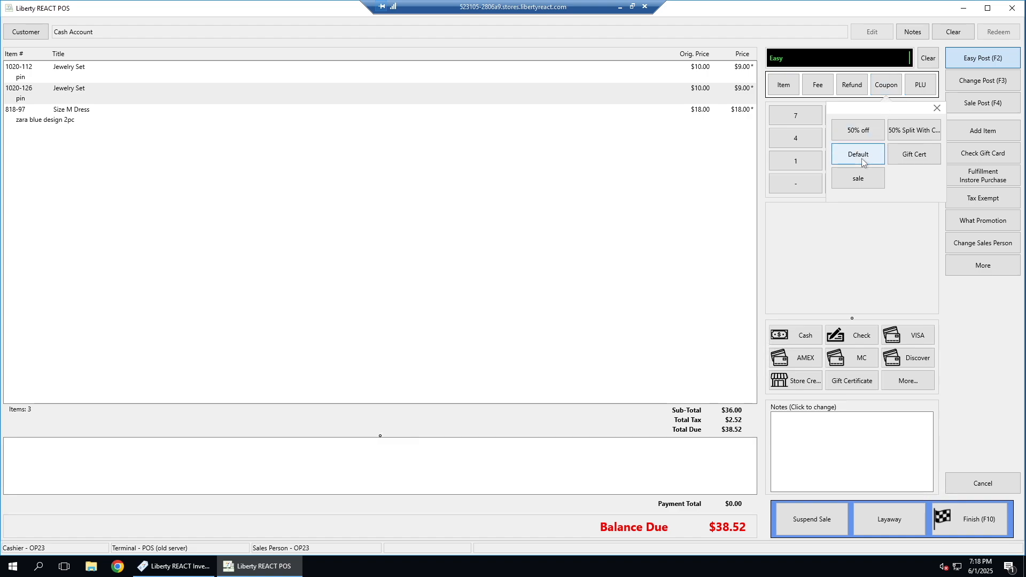
click(863, 161)
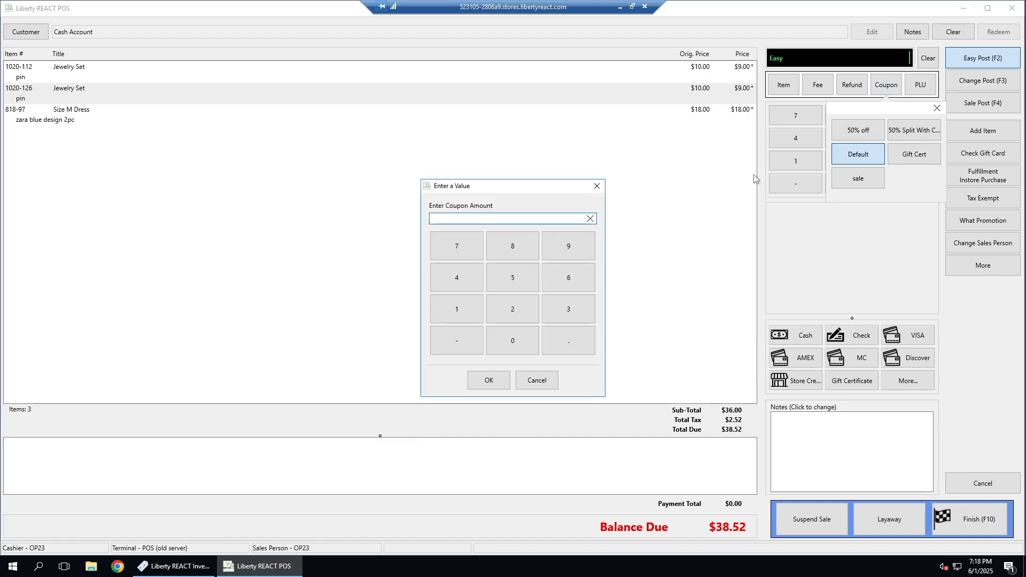
text(20.00)
click(488, 381)
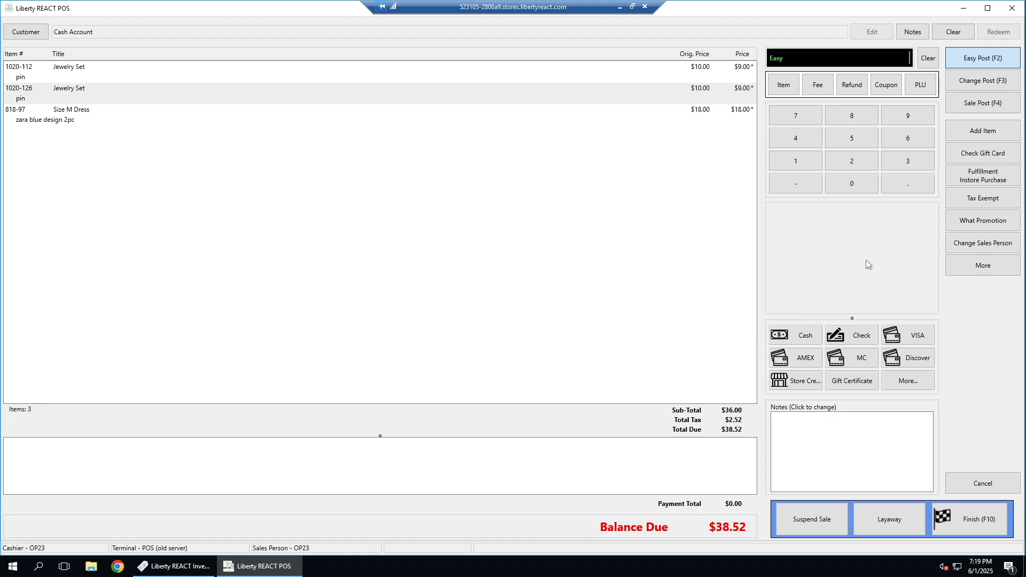
Step: Record a gift certificate payment for the full $38.52 balance, and remove the payment again
click(858, 386)
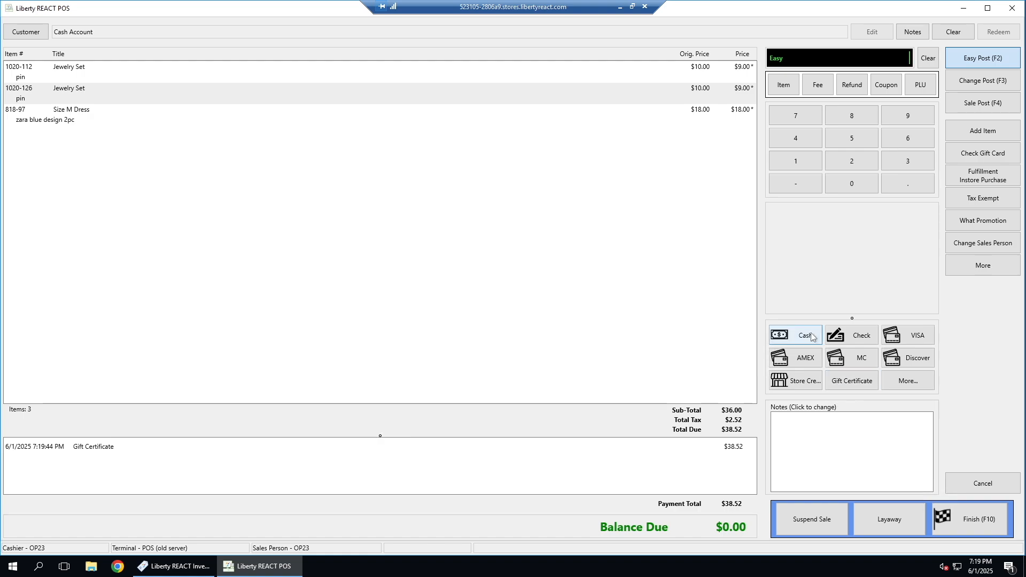
click(735, 450)
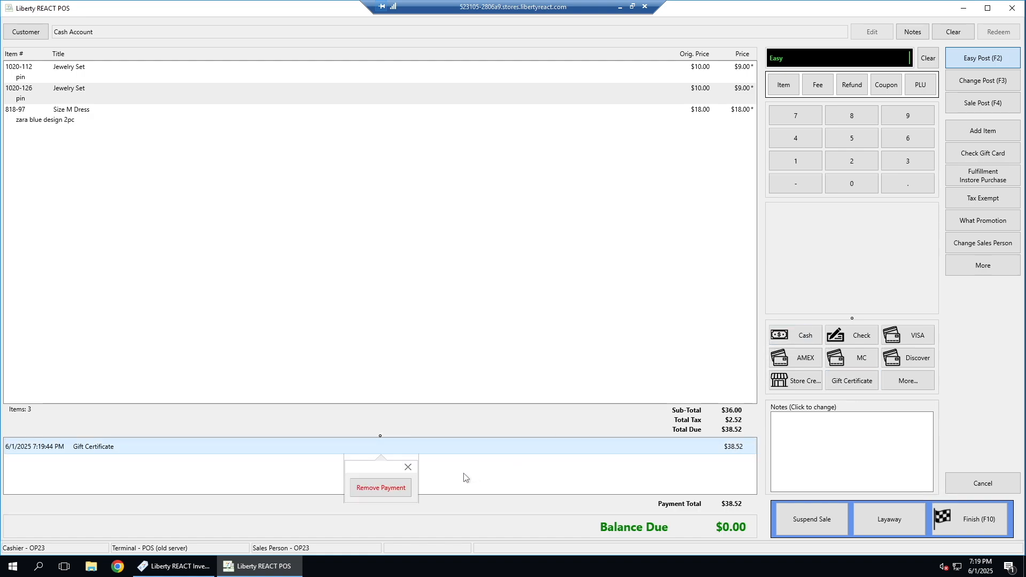
click(383, 488)
click(492, 318)
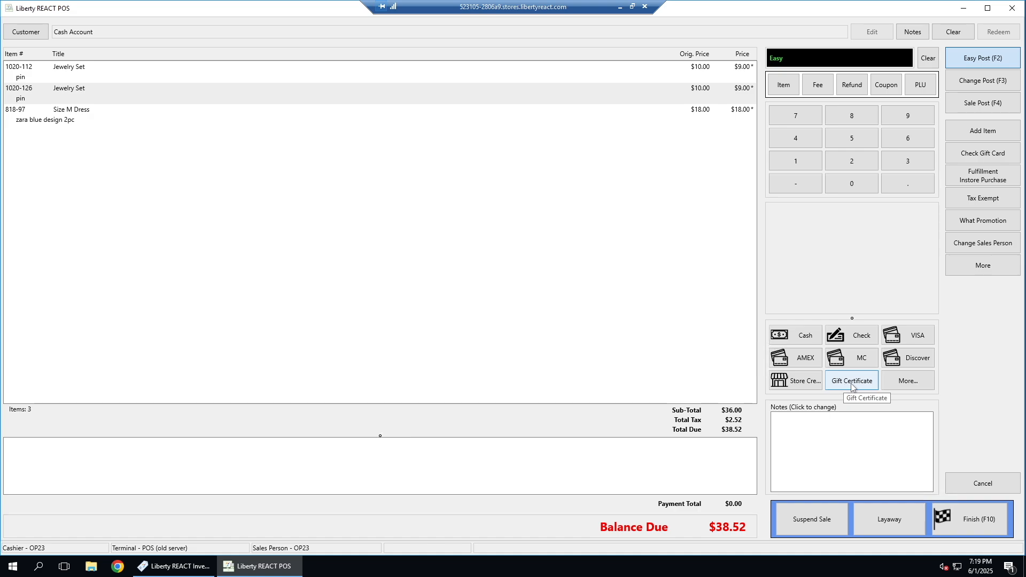
Step: Apply a Default coupon of $15.00 to the sale, and reopen the coupon choices
click(891, 91)
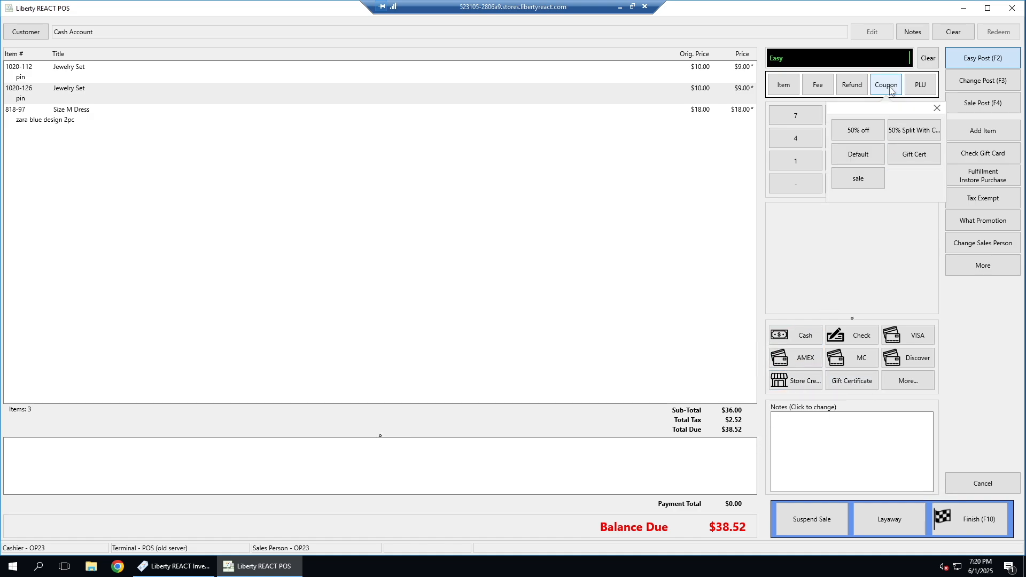
click(866, 163)
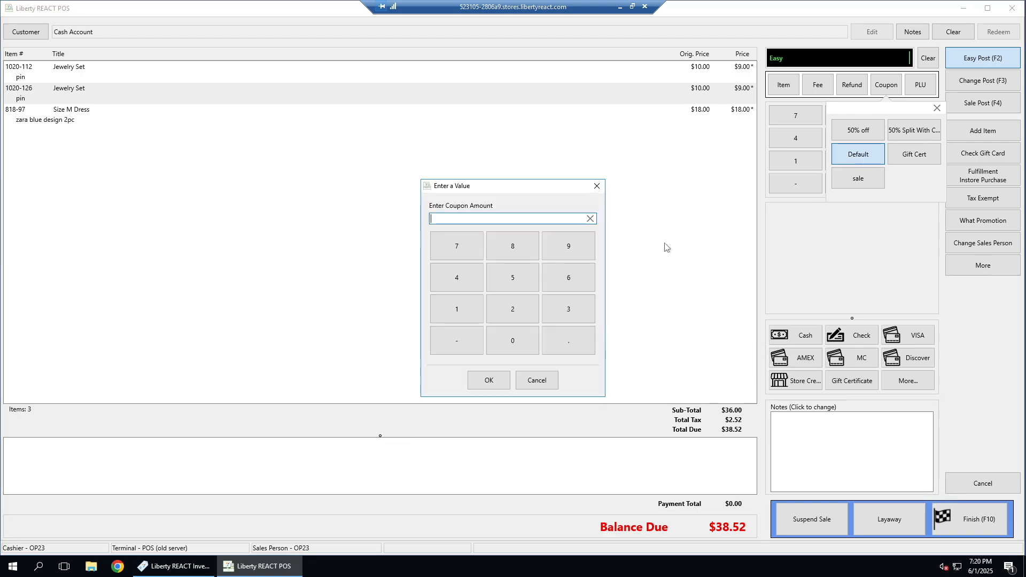
text(15)
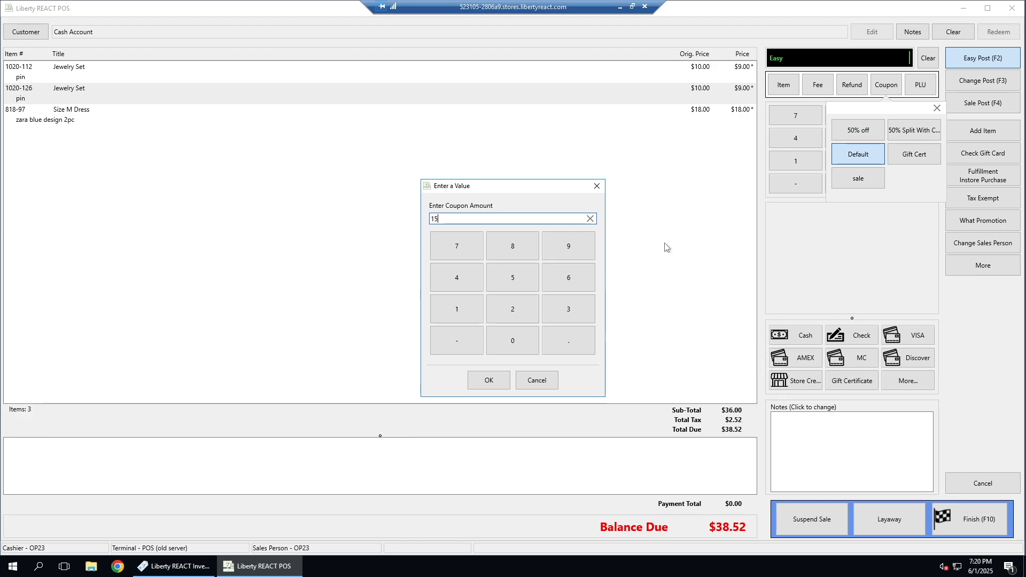
text(.00)
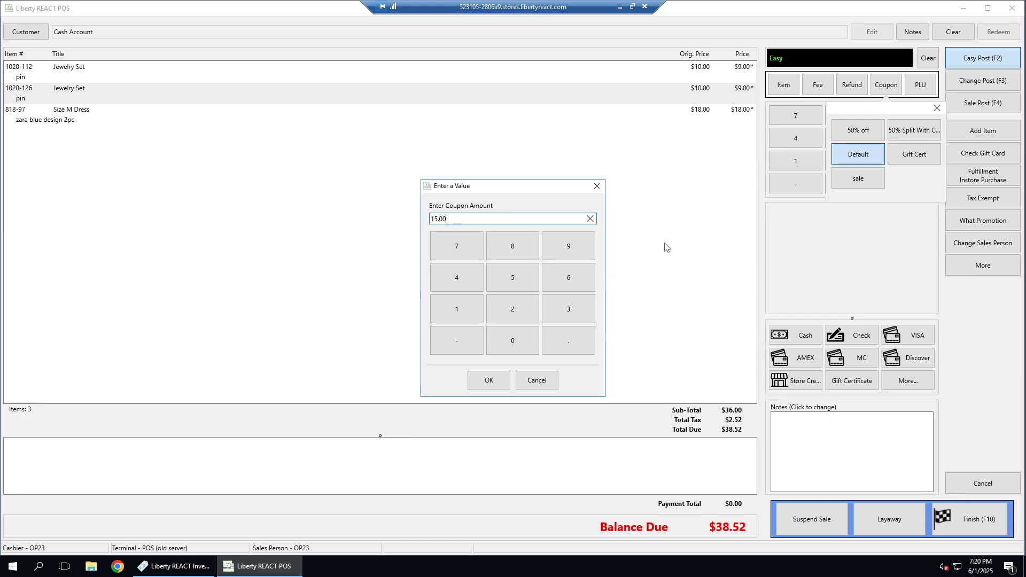
click(487, 381)
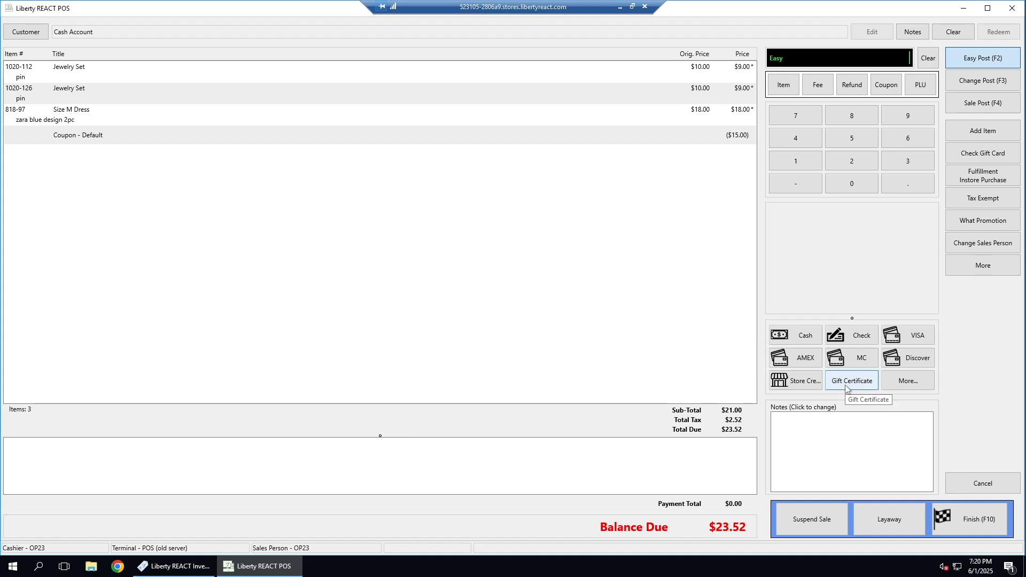
click(884, 92)
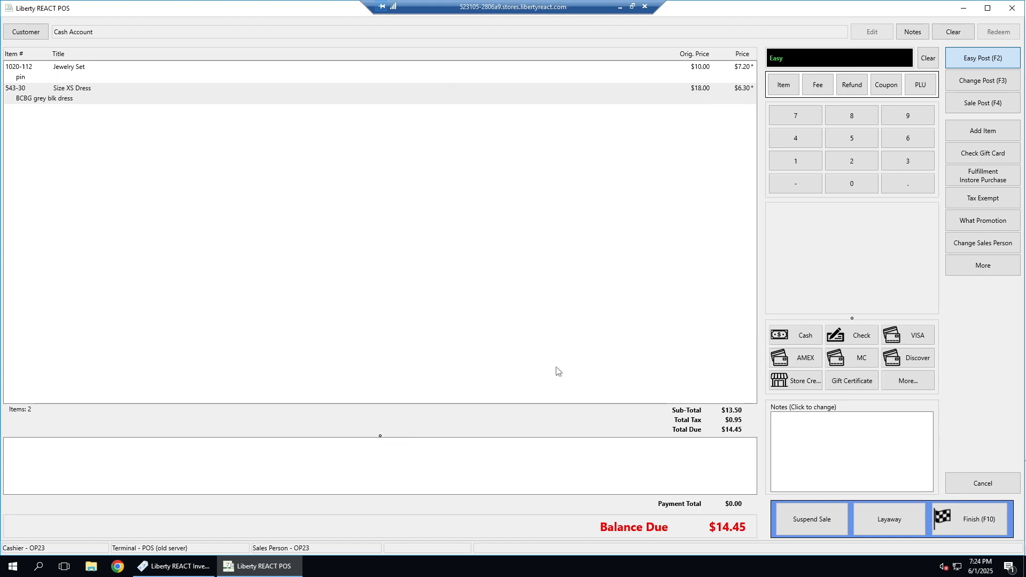
Step: Look up the customer's account by first name and assign it to the sale of items 1020-112 and 543-30
click(26, 33)
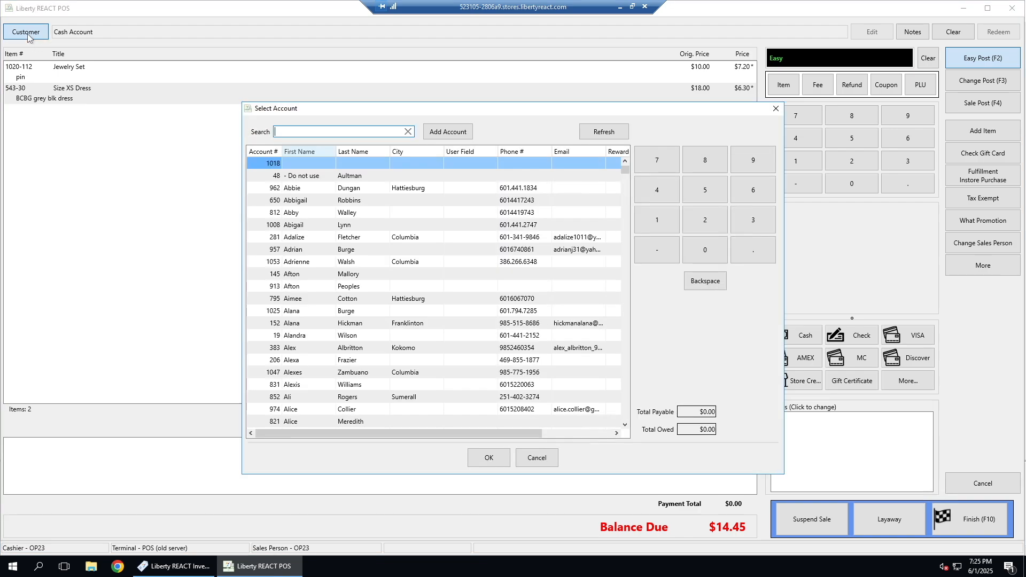
text(eliza)
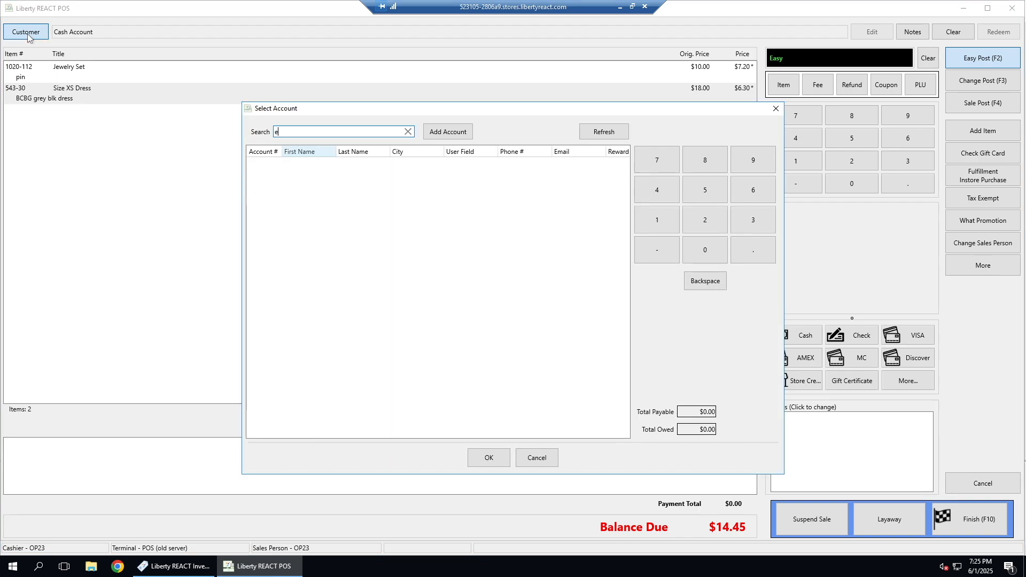
text(eth)
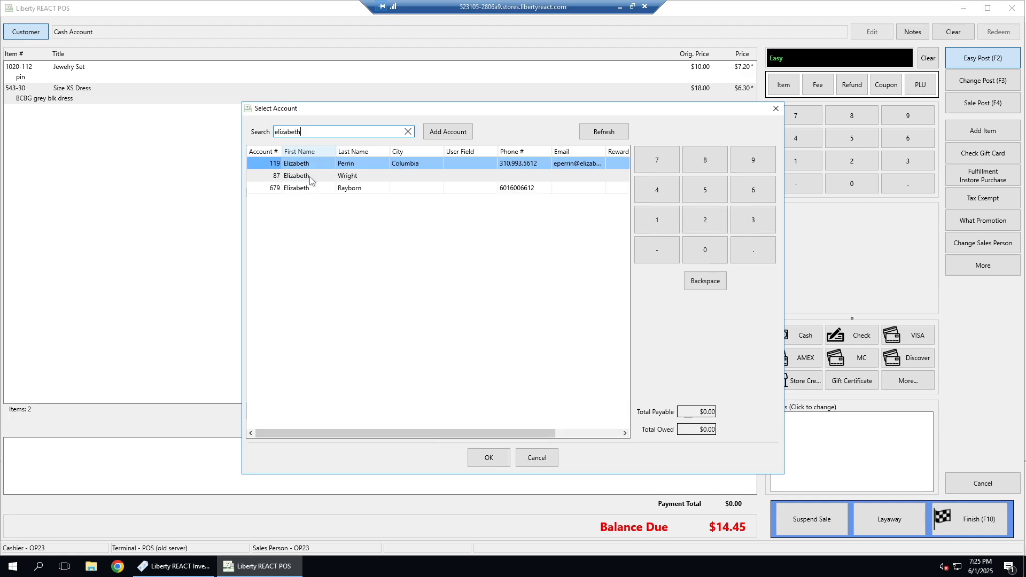
double_click(309, 177)
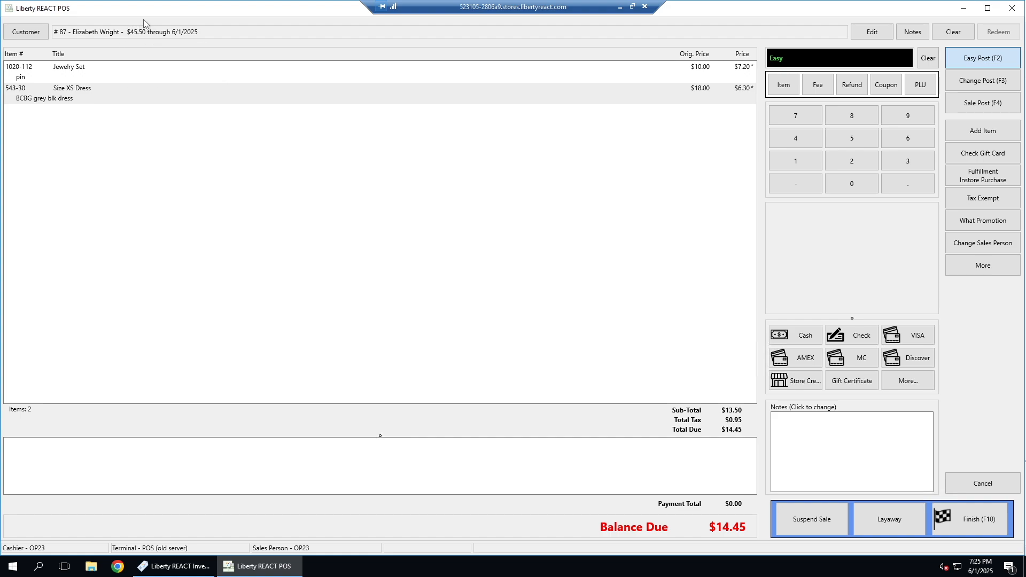
Step: Pay the $14.45 balance with the customer's store credit, and remove the payment again
mouse_move(153, 36)
click(792, 385)
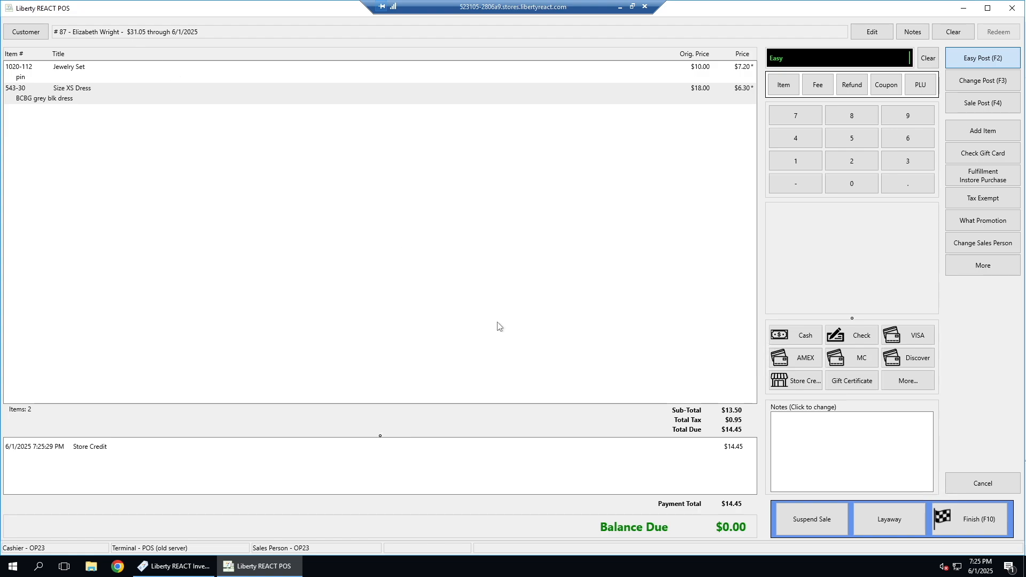
double_click(102, 448)
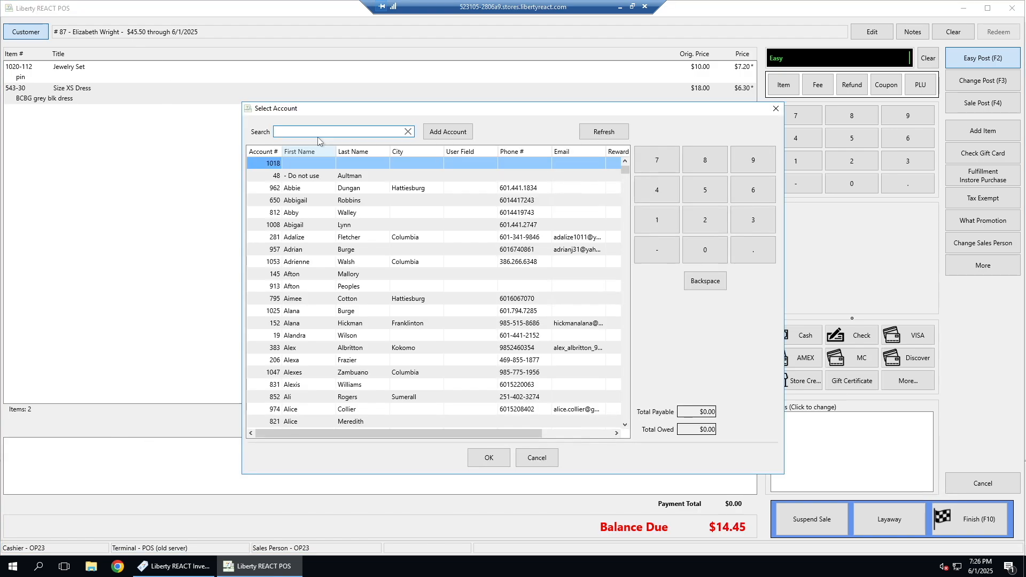
Step: Switch the sale to another customer's account, found by first name, and record a store credit payment of $13.20
text(naomi)
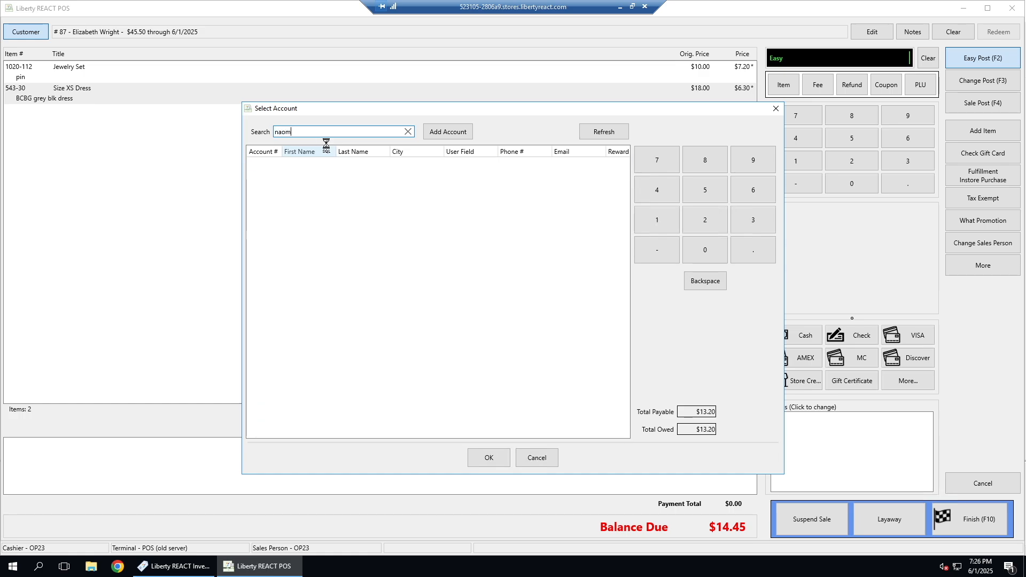
double_click(307, 163)
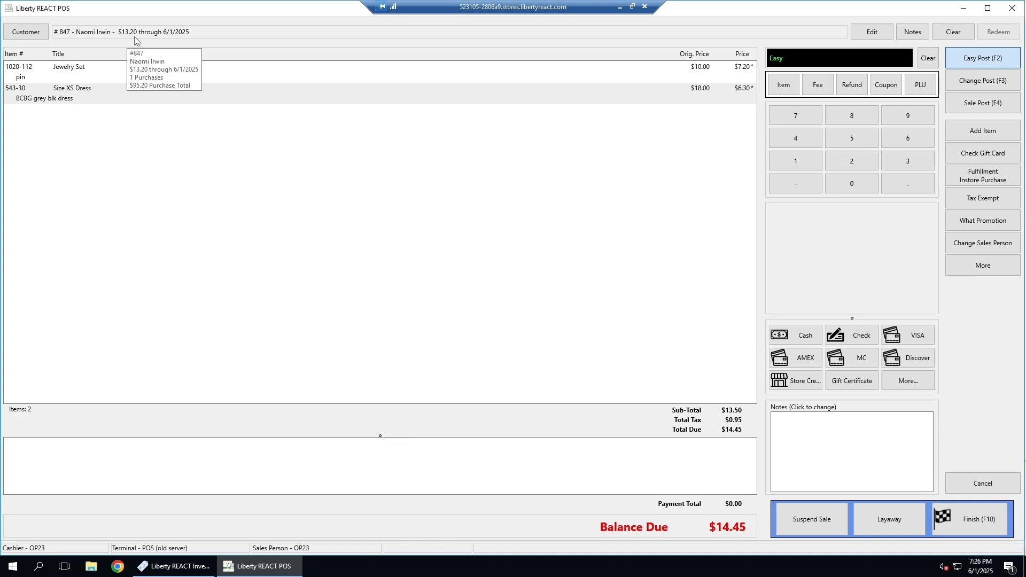
click(798, 385)
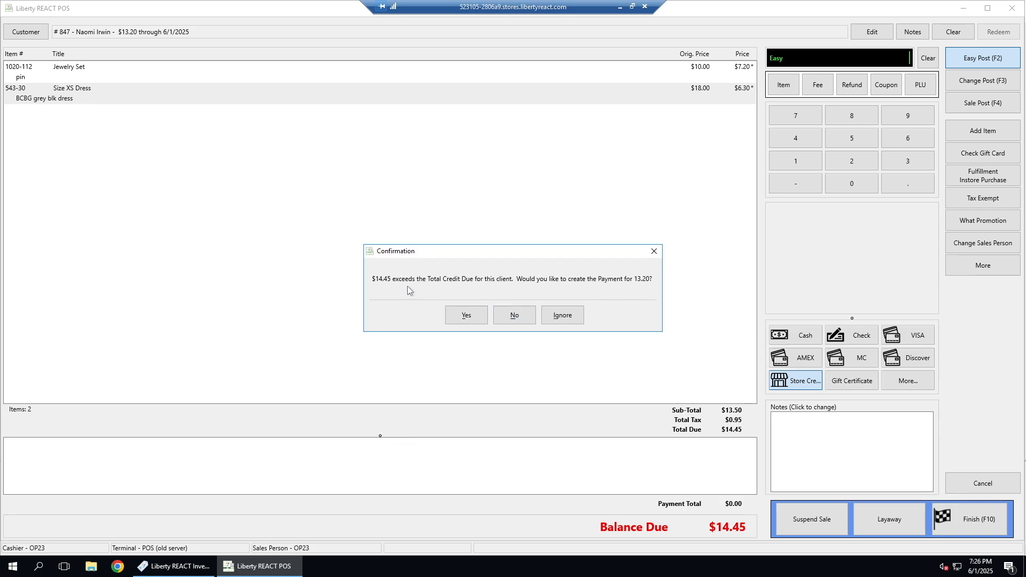
click(469, 316)
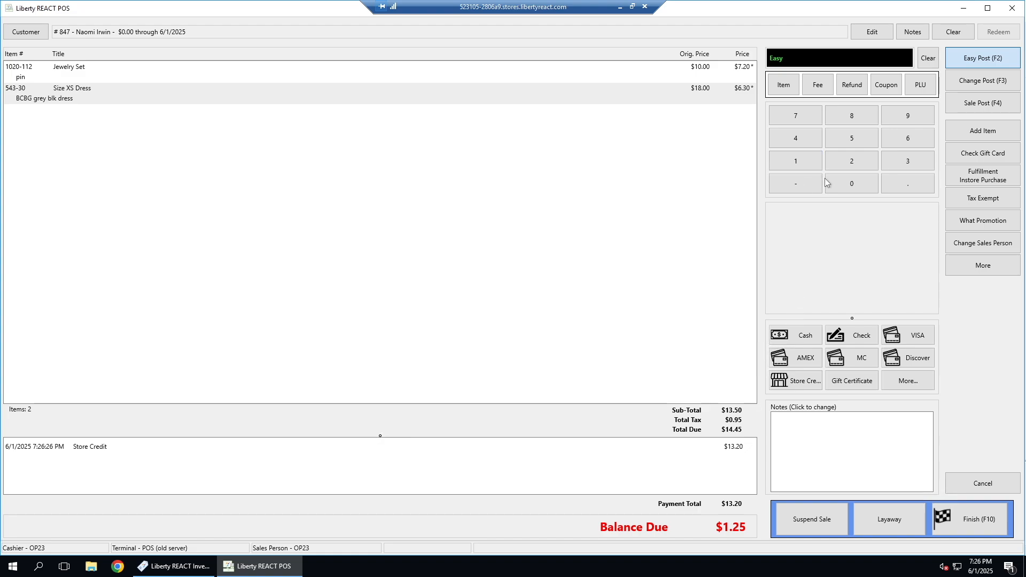
Step: Record a $1.25 cash payment for the balance left after the store credit
text(1.25)
click(804, 340)
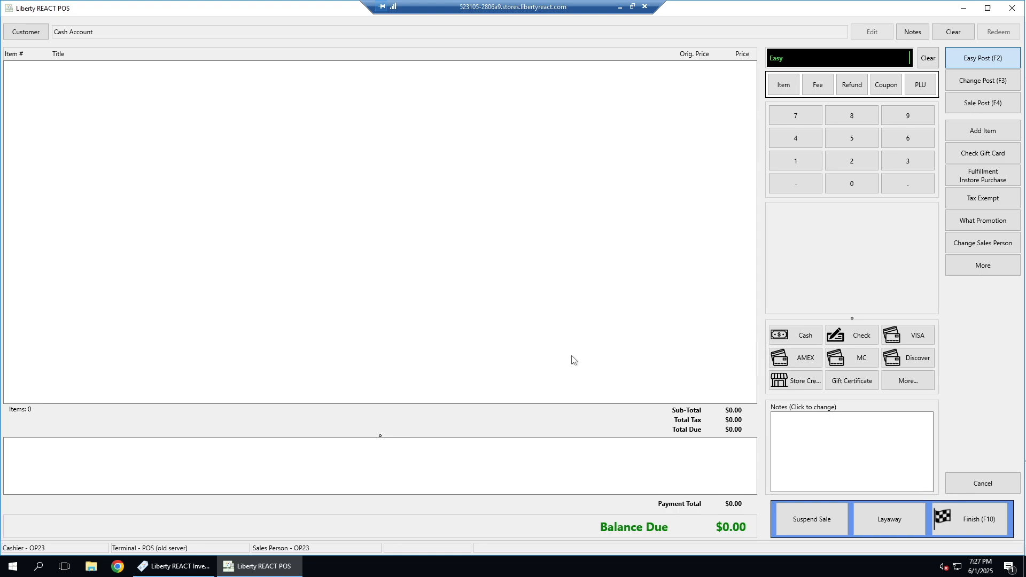
Step: Start adding an item to the empty sale under the "gift cert" client account
click(986, 134)
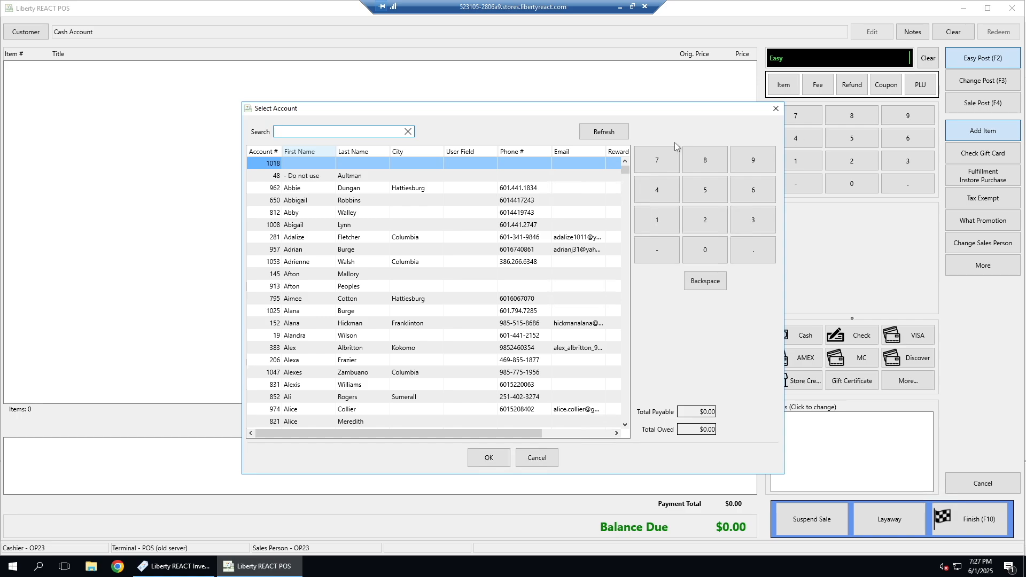
text(gi)
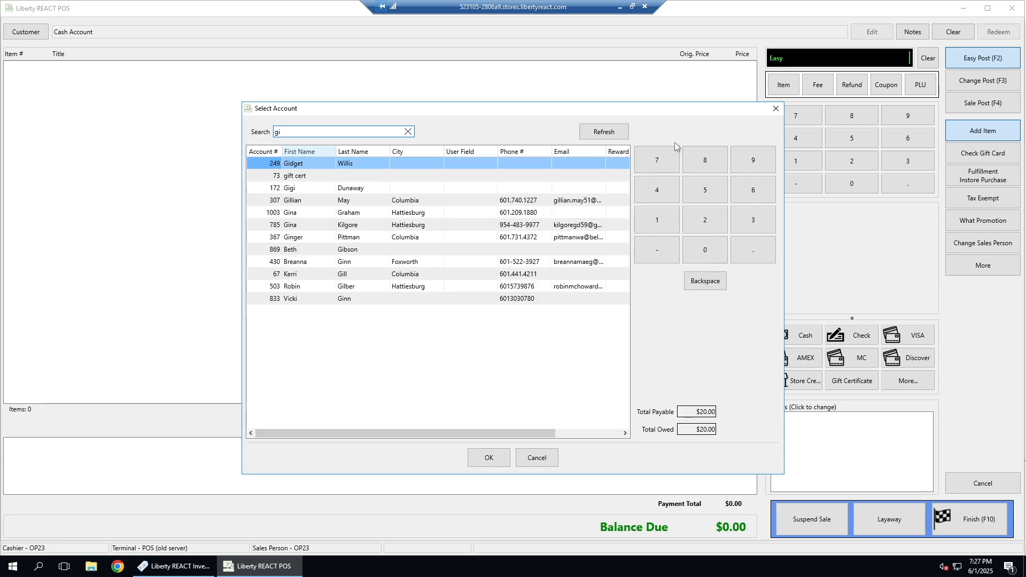
text(ft)
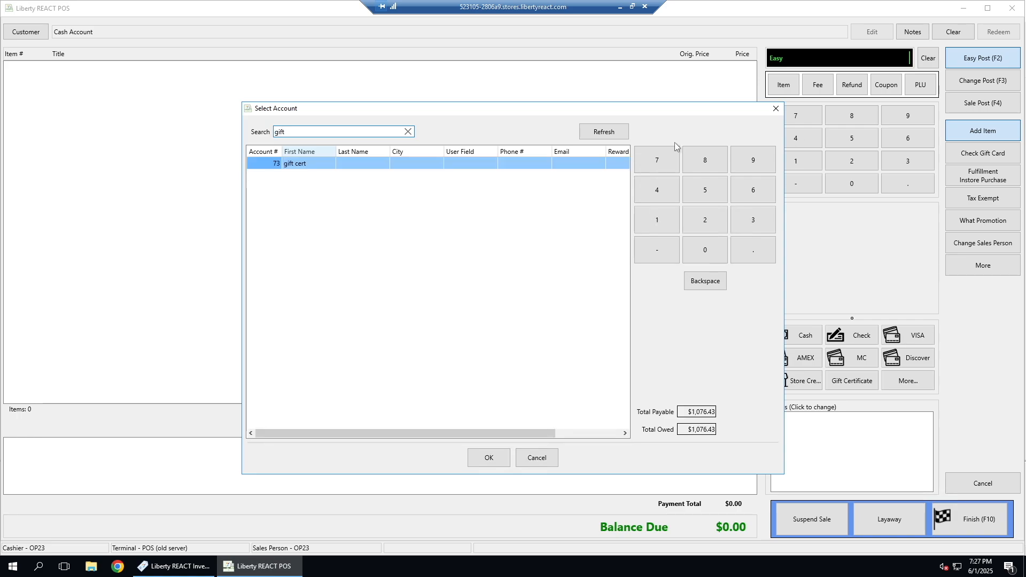
click(313, 166)
double_click(312, 165)
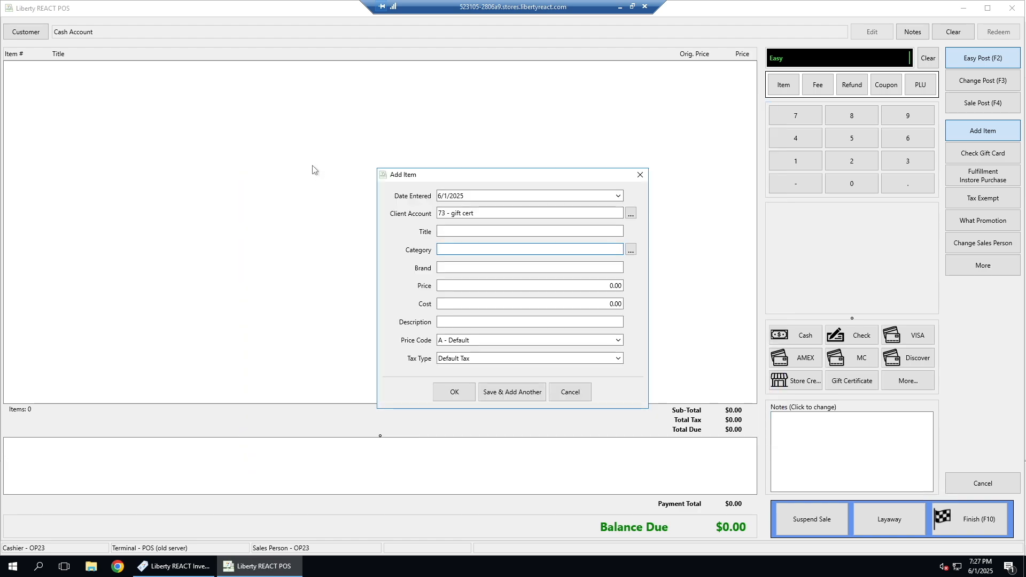
Step: Add a Gift Certificate category item priced 50.00 with the description "gift cert.", and make the sale tax exempt
text(g)
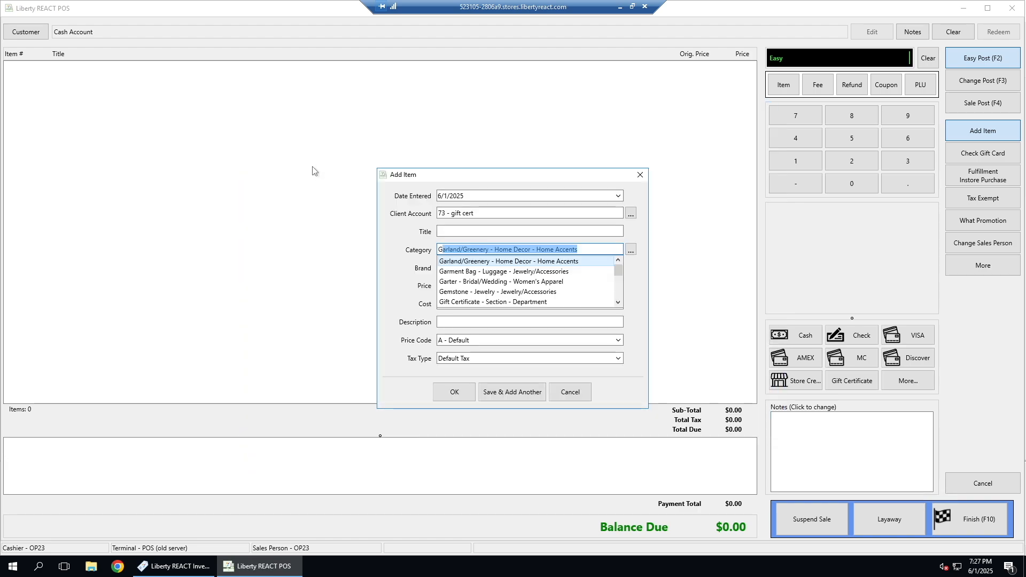
text(i)
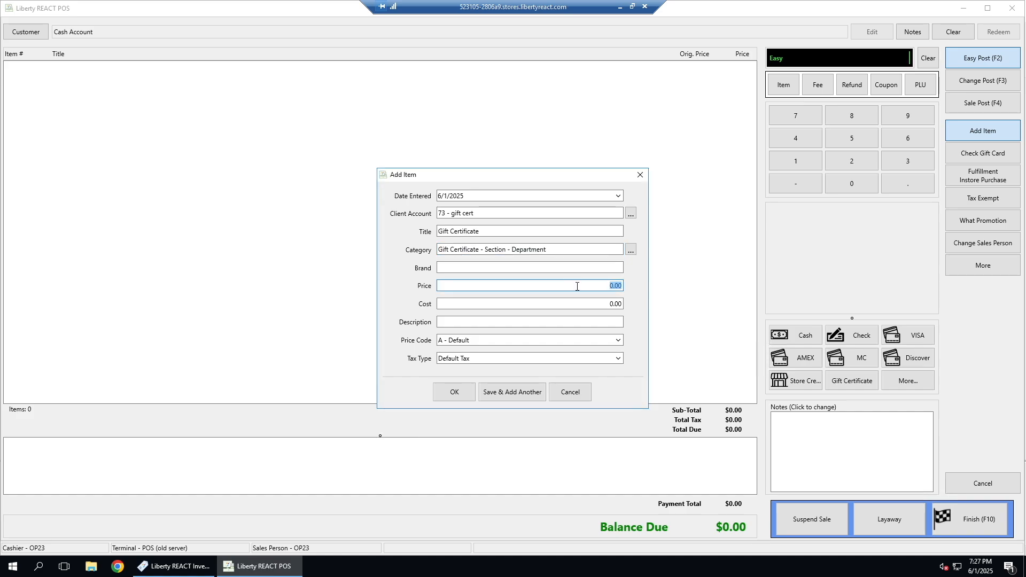
text(50.00)
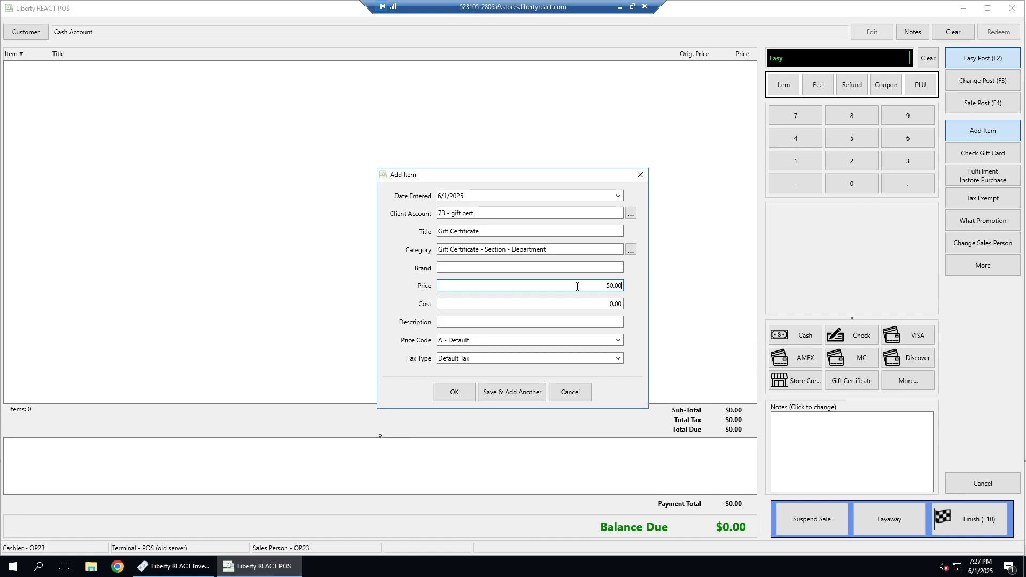
click(556, 322)
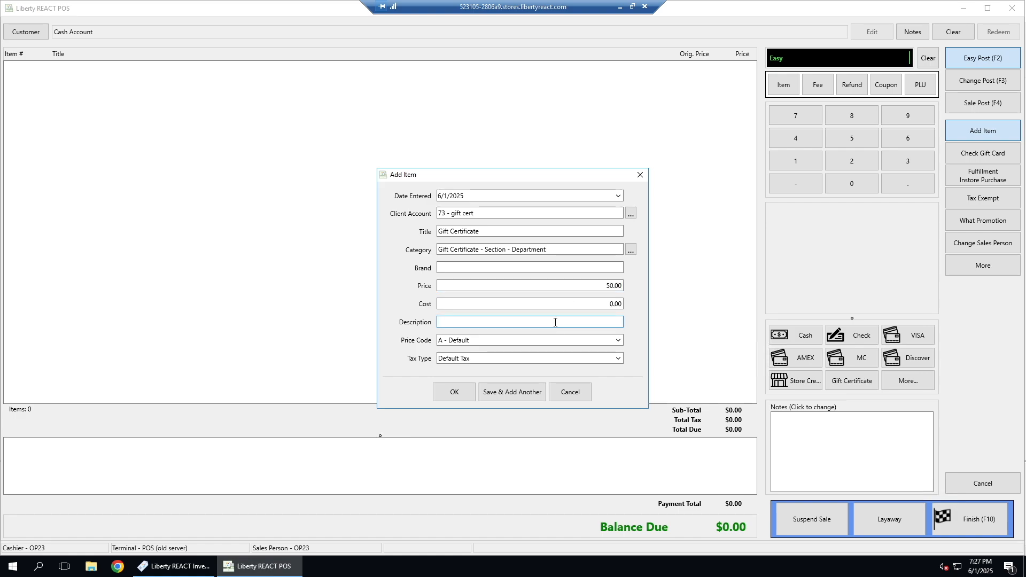
text(gift cert.)
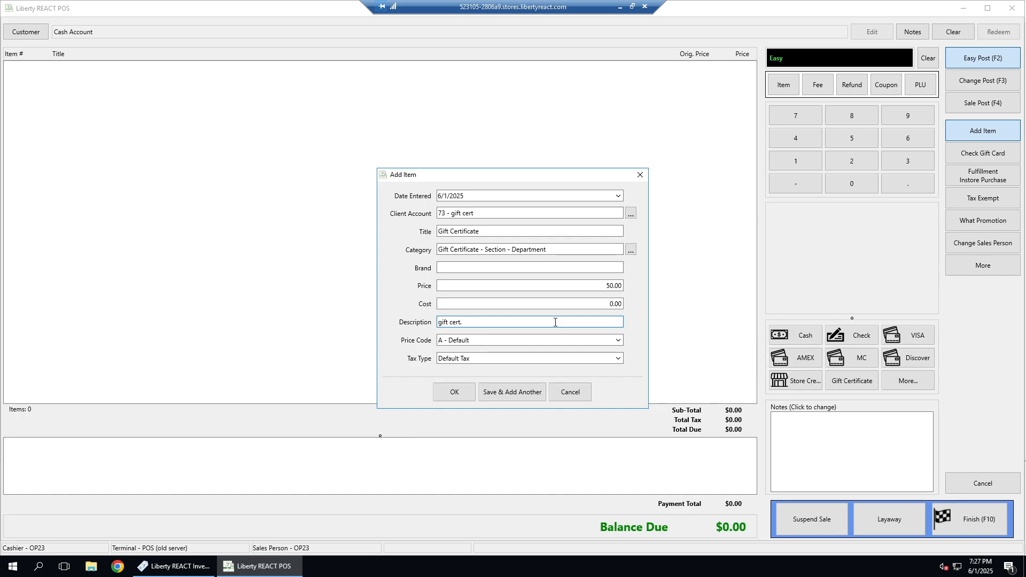
click(462, 395)
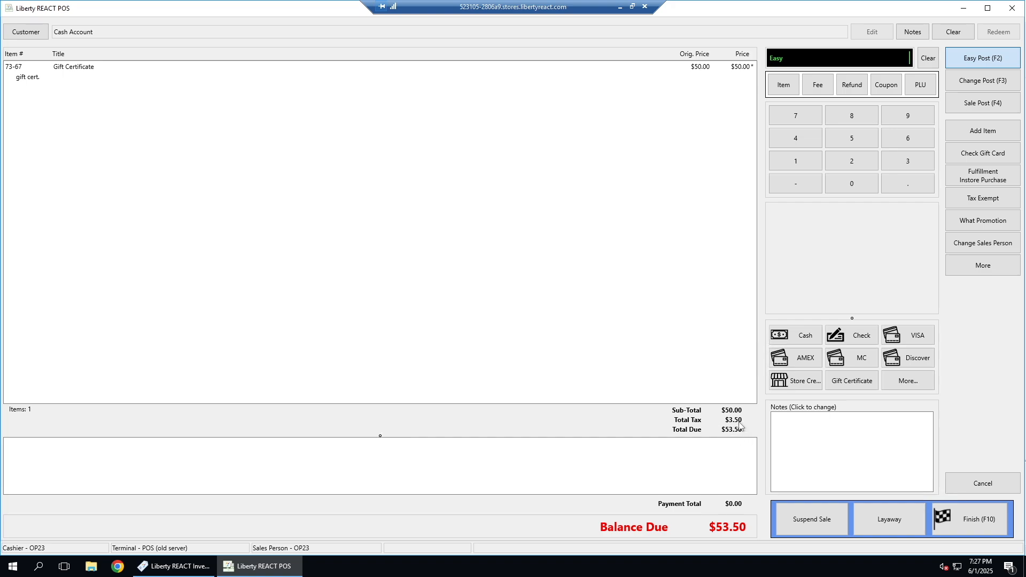
click(979, 205)
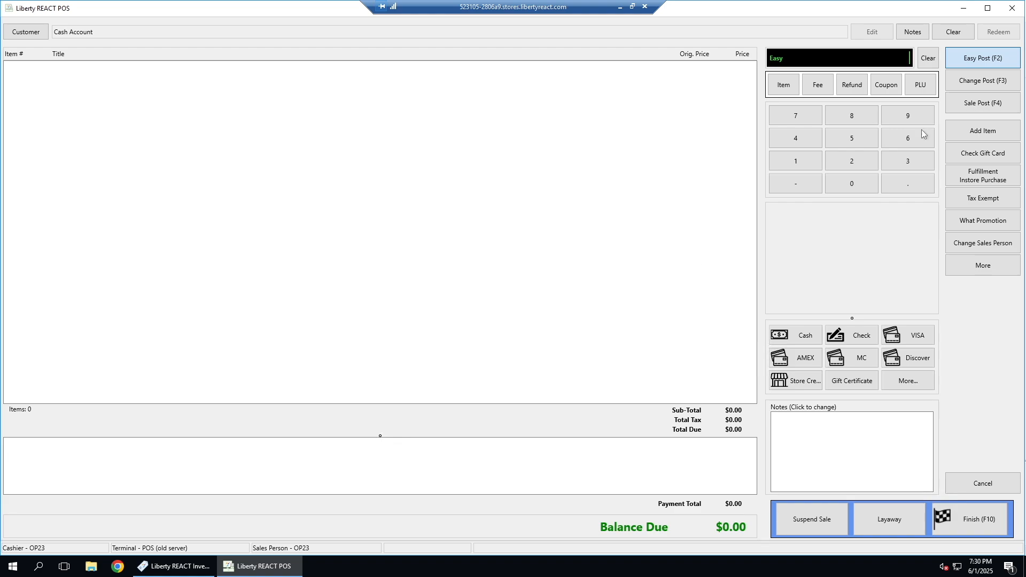
Step: Start adding a new item to the empty sale under a client account found by last name
click(971, 133)
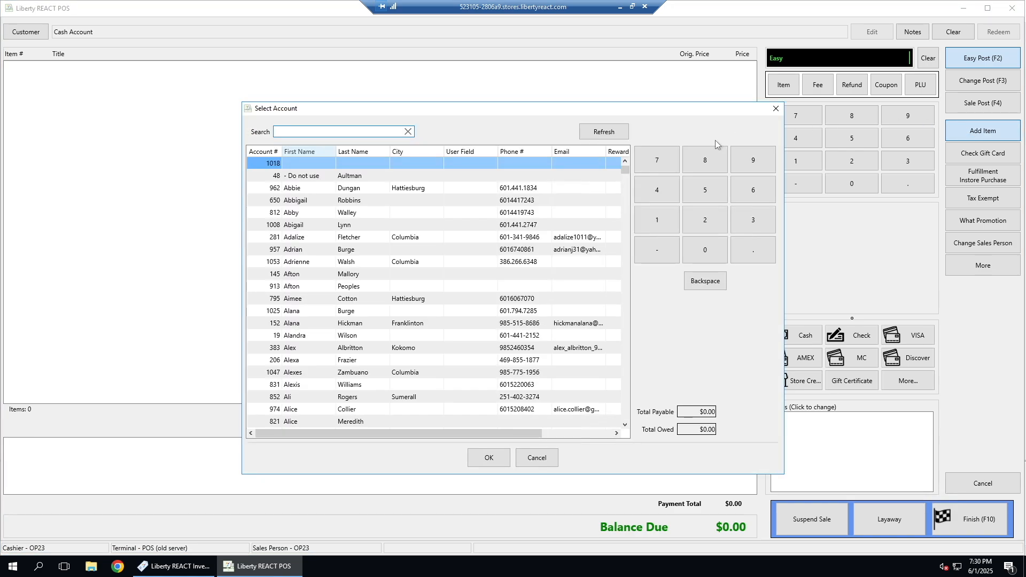
text(booker)
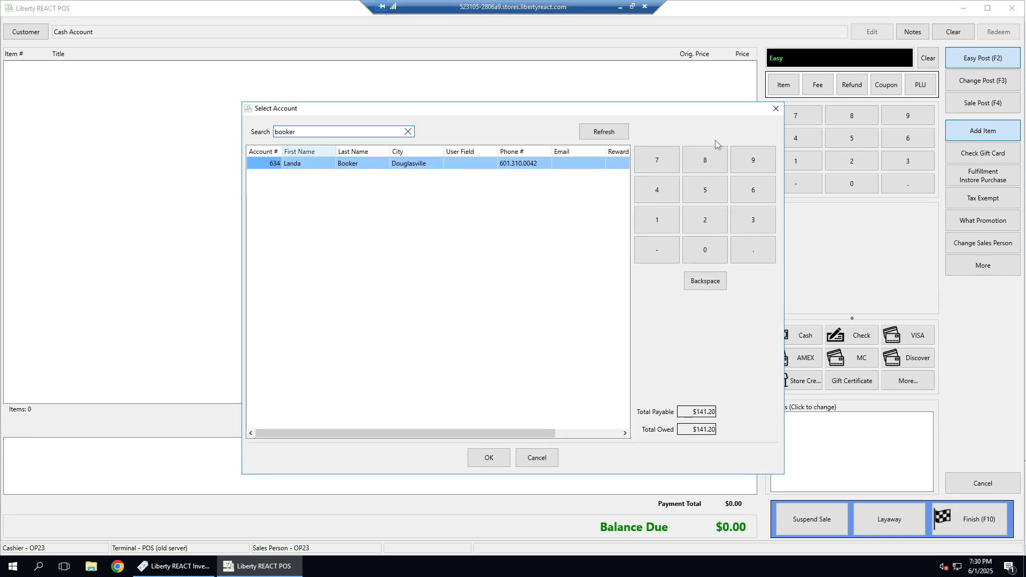
double_click(327, 164)
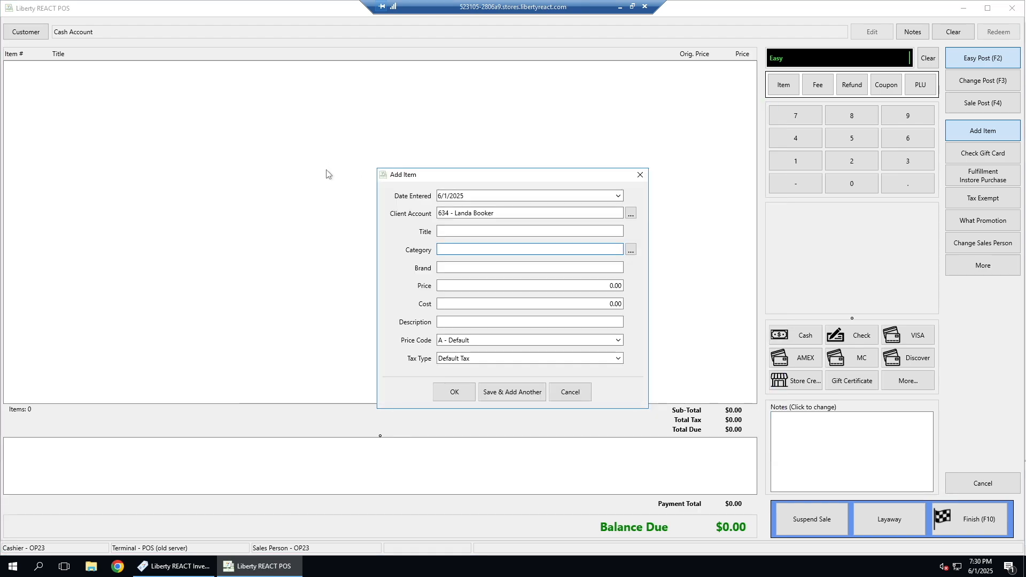
Step: Give the item the category Perfume - Women's Accessories - Jewelry/Accessories and a price of 24.00
text(Pe)
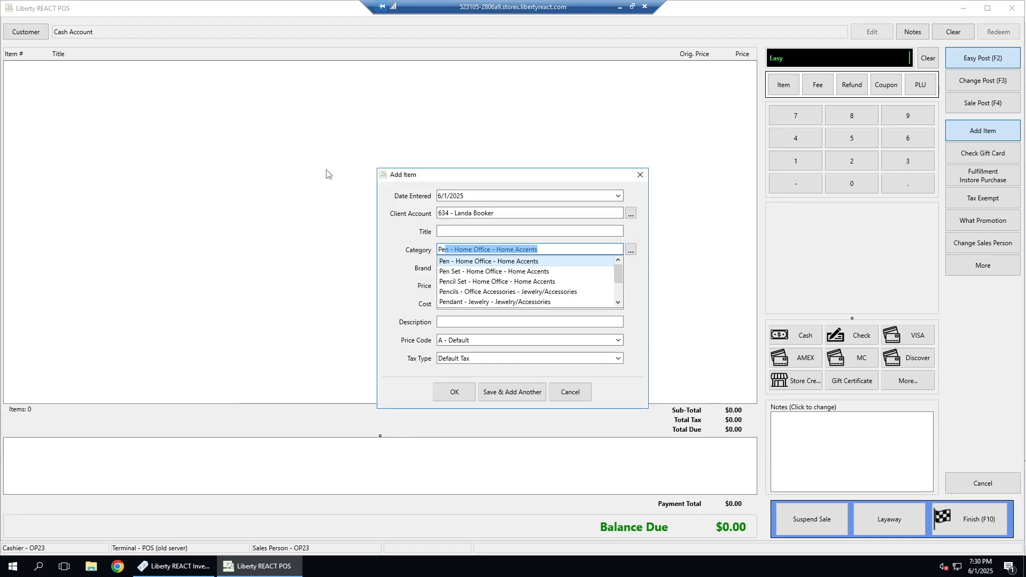
text(rfume - Women's Accessories - Jewelry/Accessories)
key(Tab)
key(Tab)
text(2)
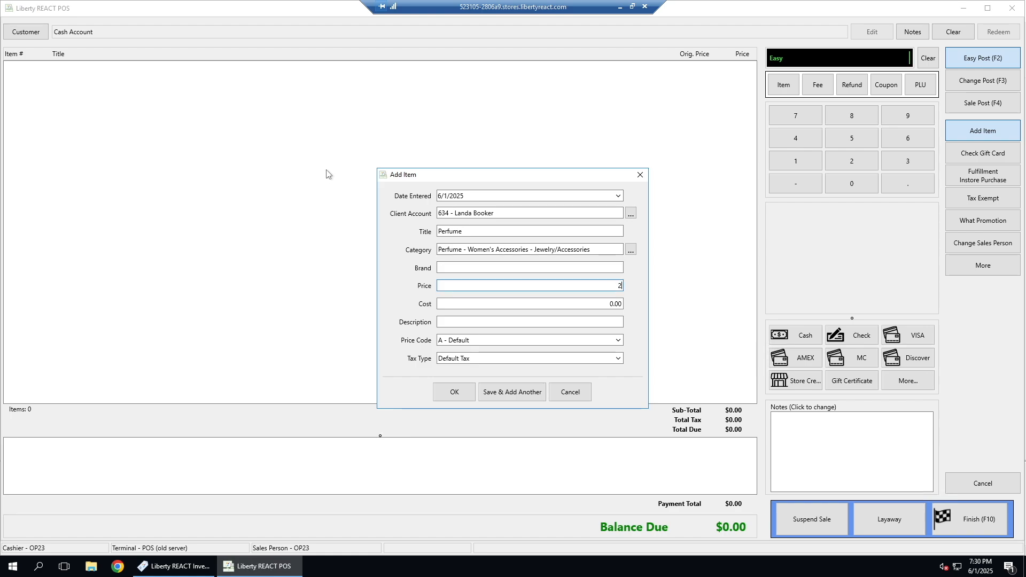
text(4.00)
Step: Describe the perfume item as "dylan purple", set its price code to C - 20/80 Split, and confirm it
click(510, 321)
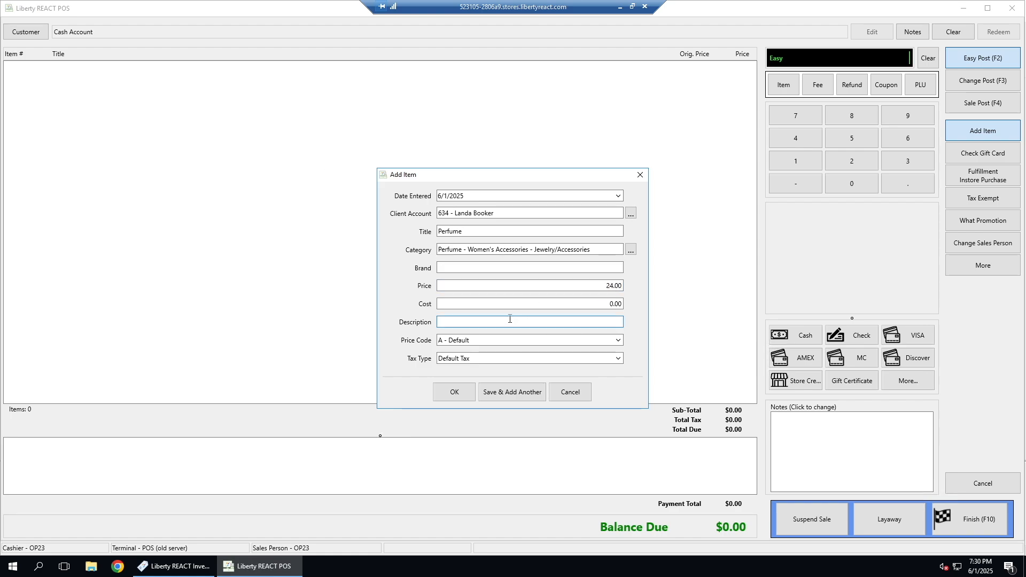
text(dyaln)
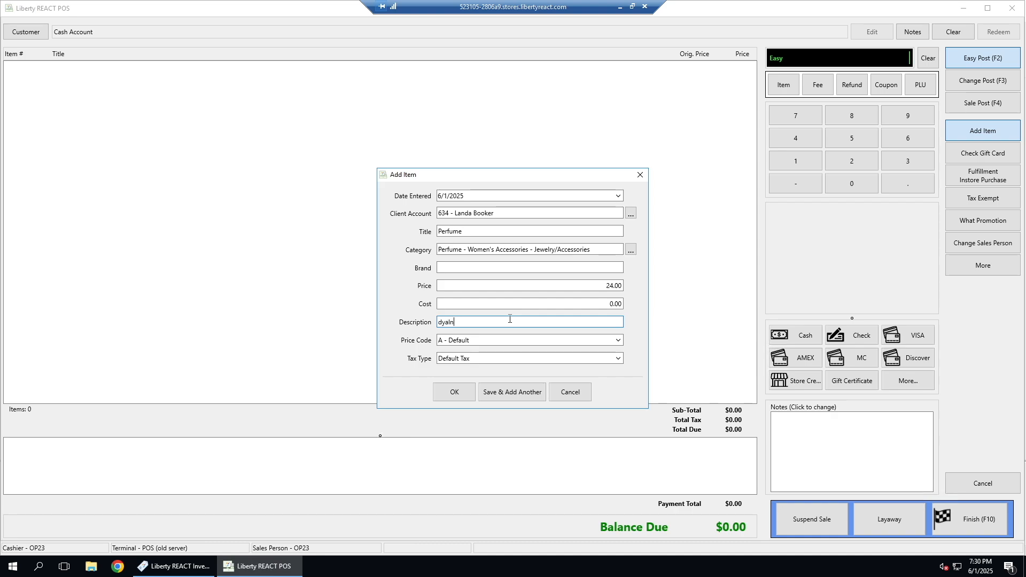
key(BackSpace)
key(BackSpace)
text(a)
key(BackSpace)
key(BackSpace)
key(BackSpace)
text(ylan purple)
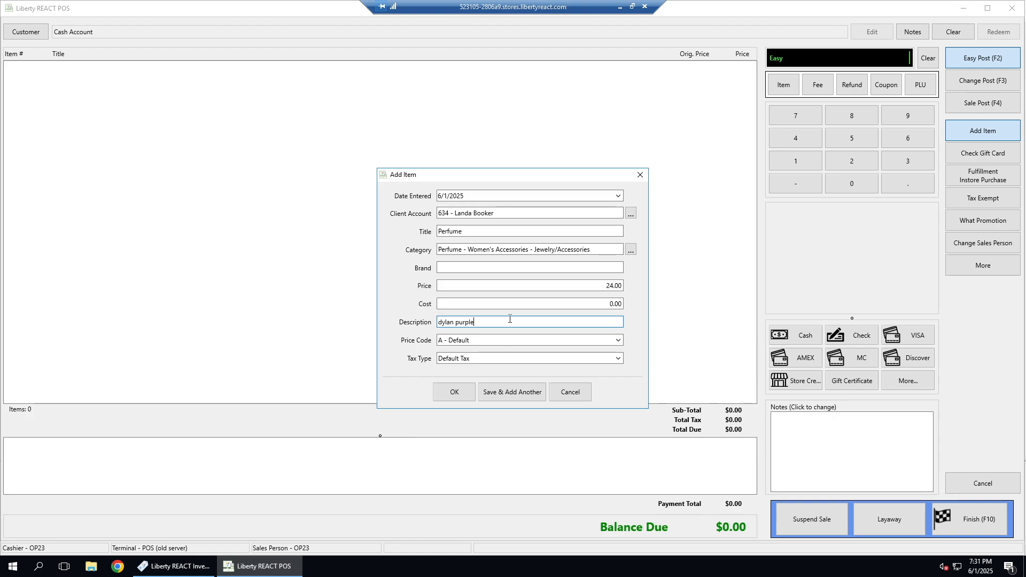
click(619, 342)
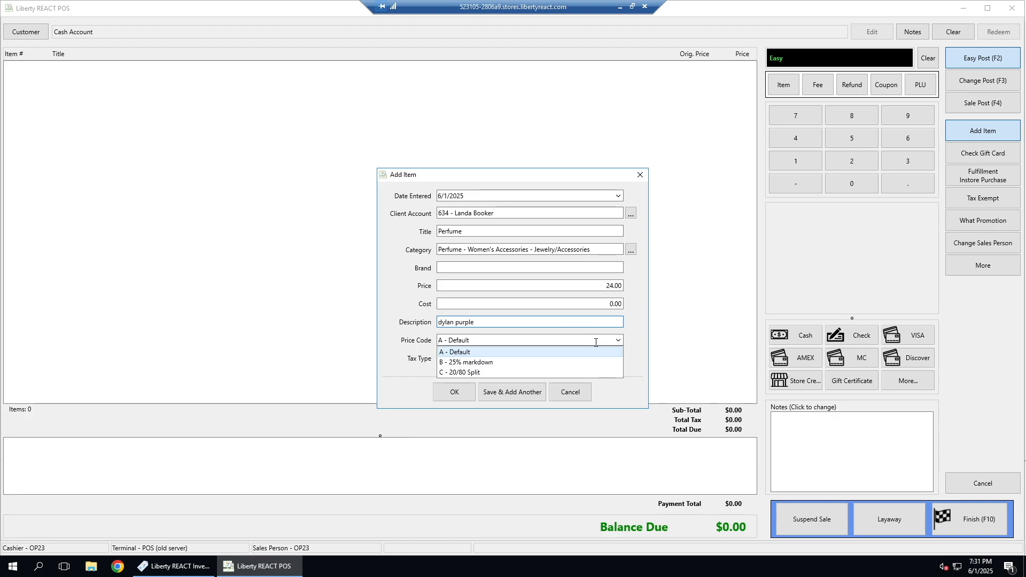
click(473, 373)
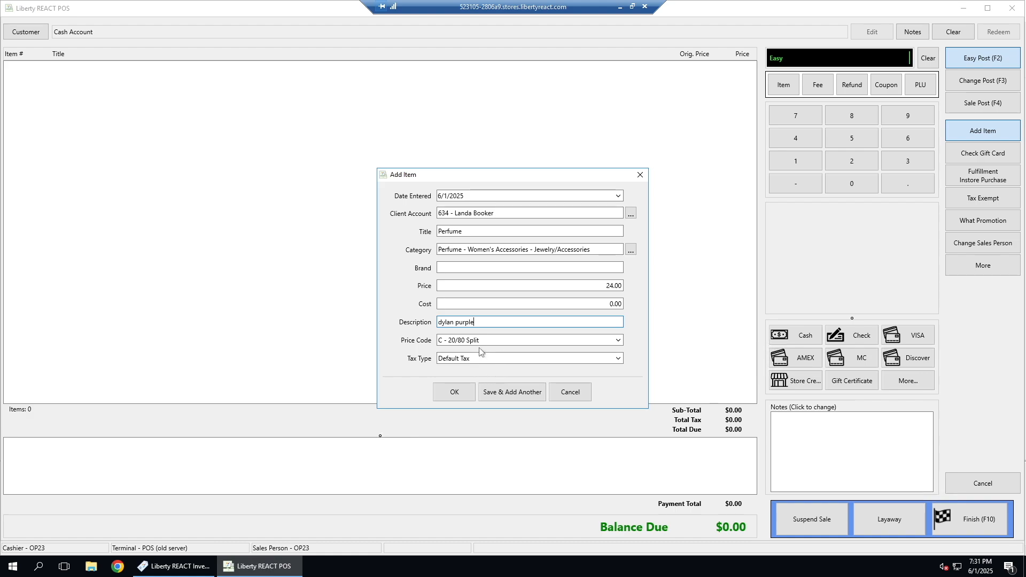
click(452, 394)
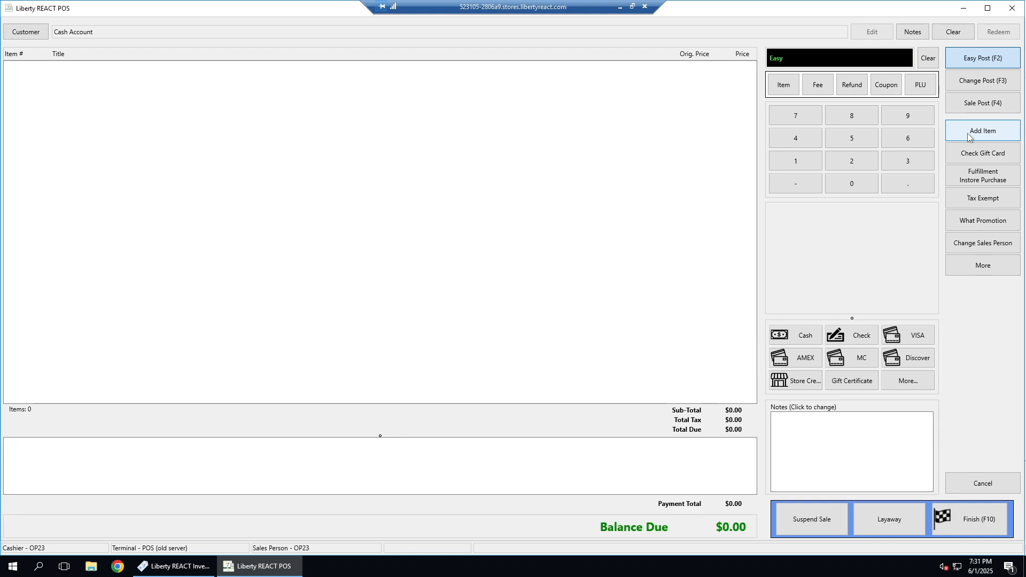
Step: Start adding an item to the empty sale under a different client's account, found by first name
click(969, 138)
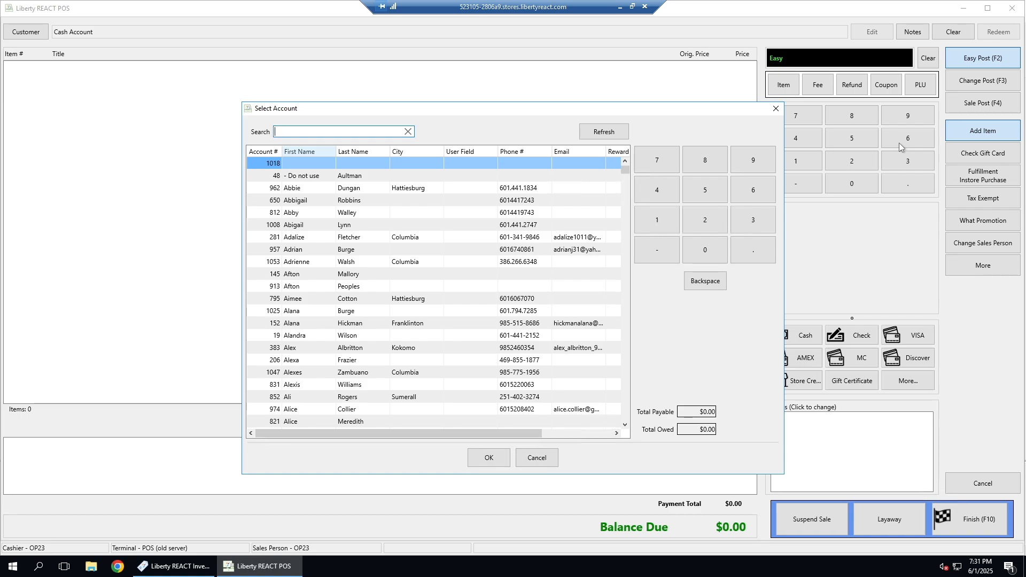
text(darin)
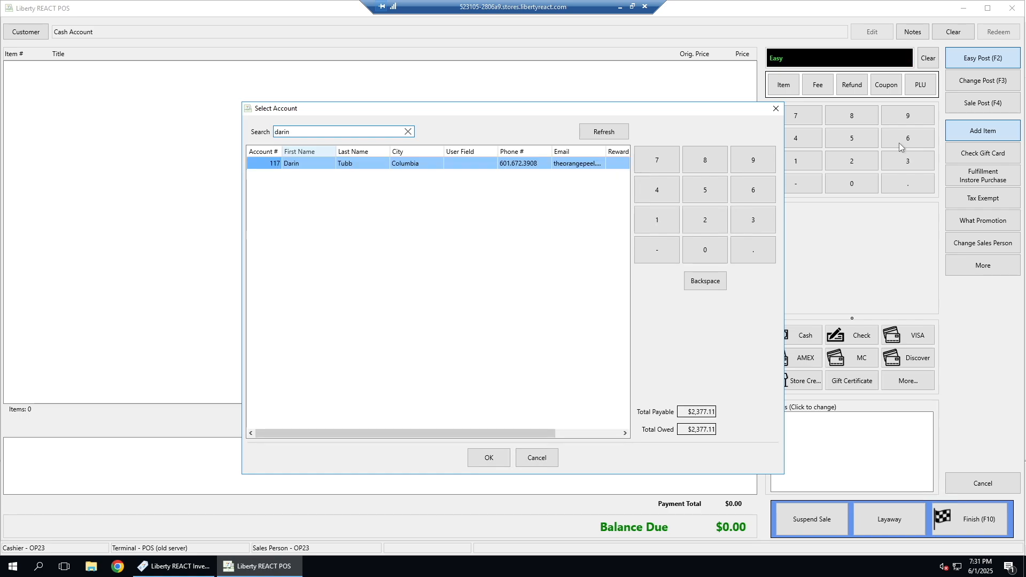
double_click(315, 166)
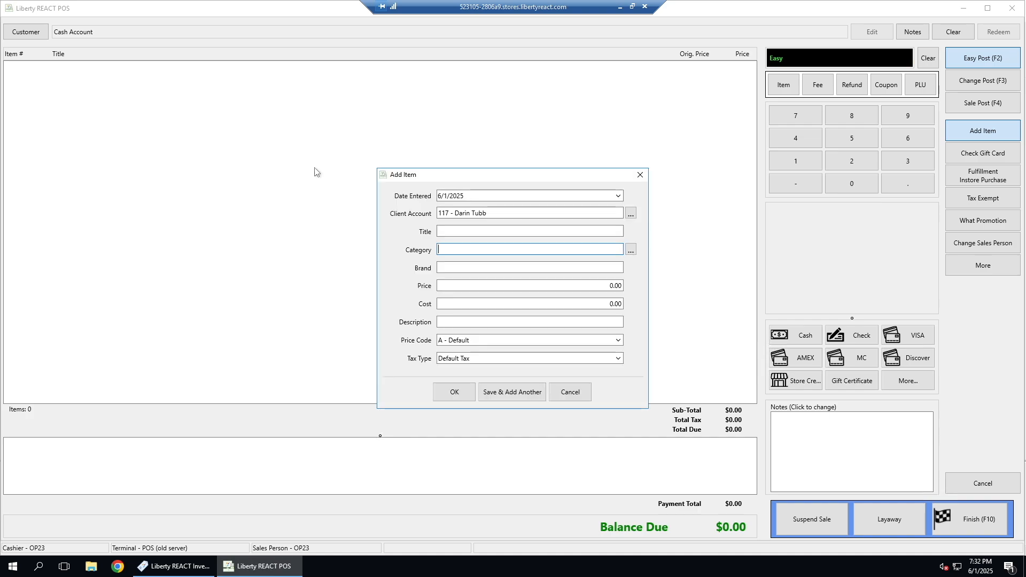
Step: Add the item with category Shirt - Section - Department, a price of 12.00, and the description "blk lace shirt"
text(shirt)
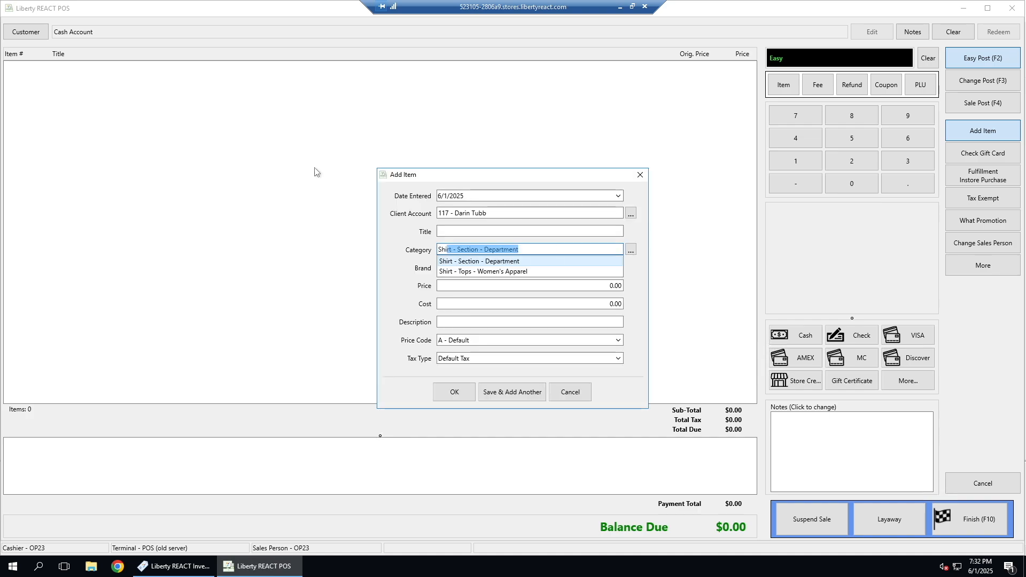
key(Return)
key(Tab)
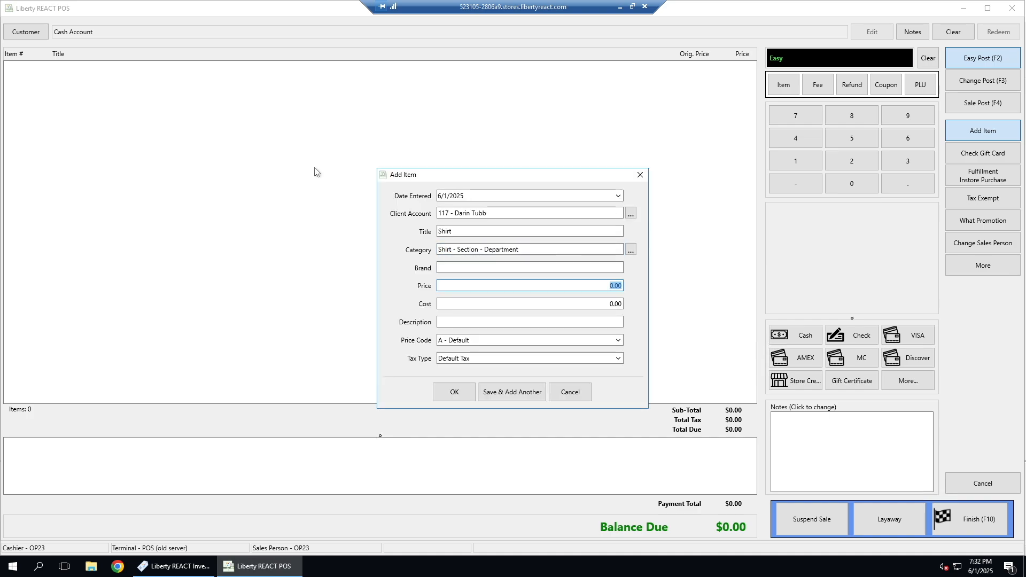
text(12.00)
click(475, 322)
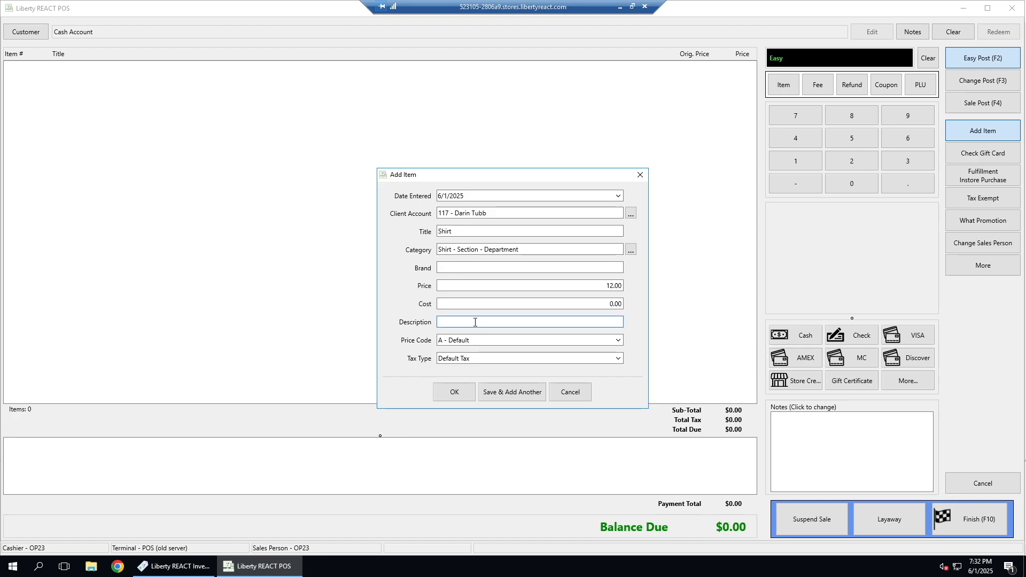
text(blk lace shirt)
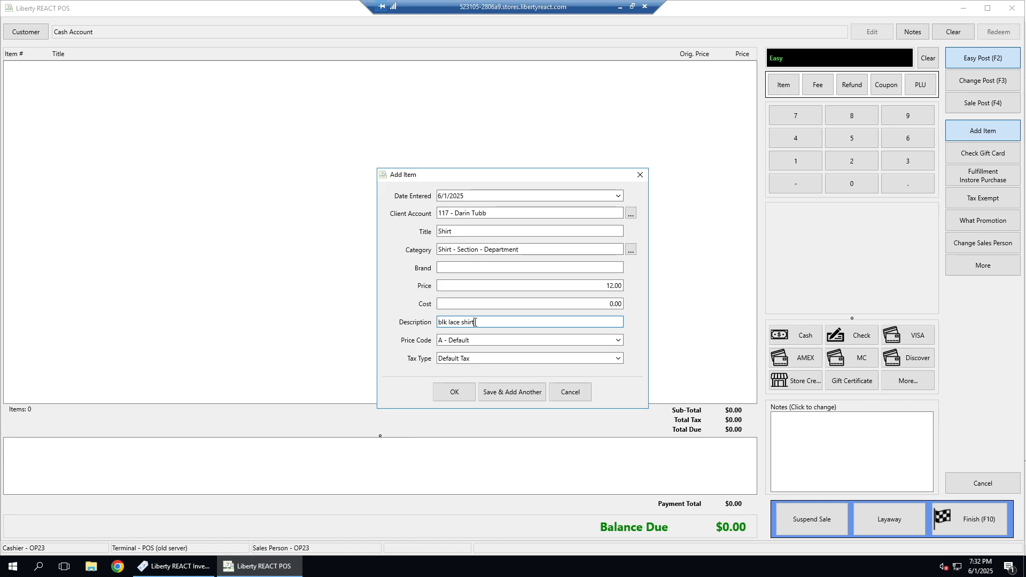
click(454, 393)
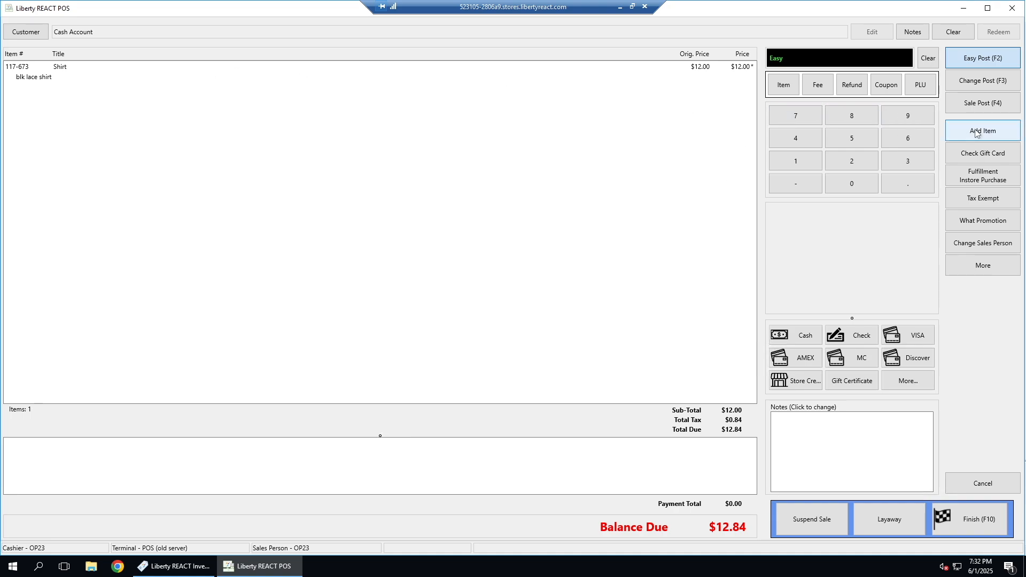
Step: Switch to the Liberty REACT Inventory Module, search the account list by first name, and open the client account numbered second in the matches
key(alt+Tab)
click(68, 40)
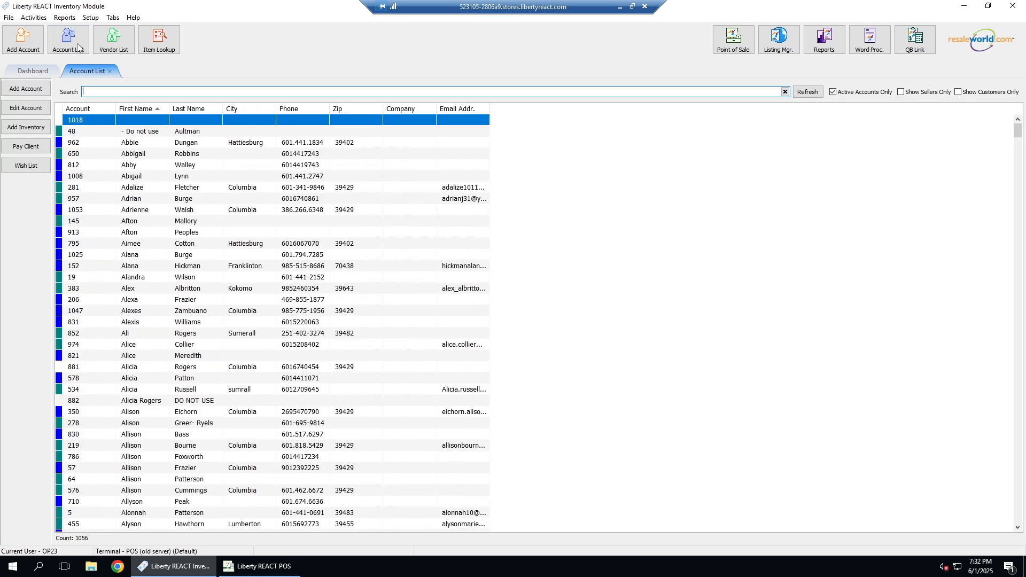
text(elizabeth)
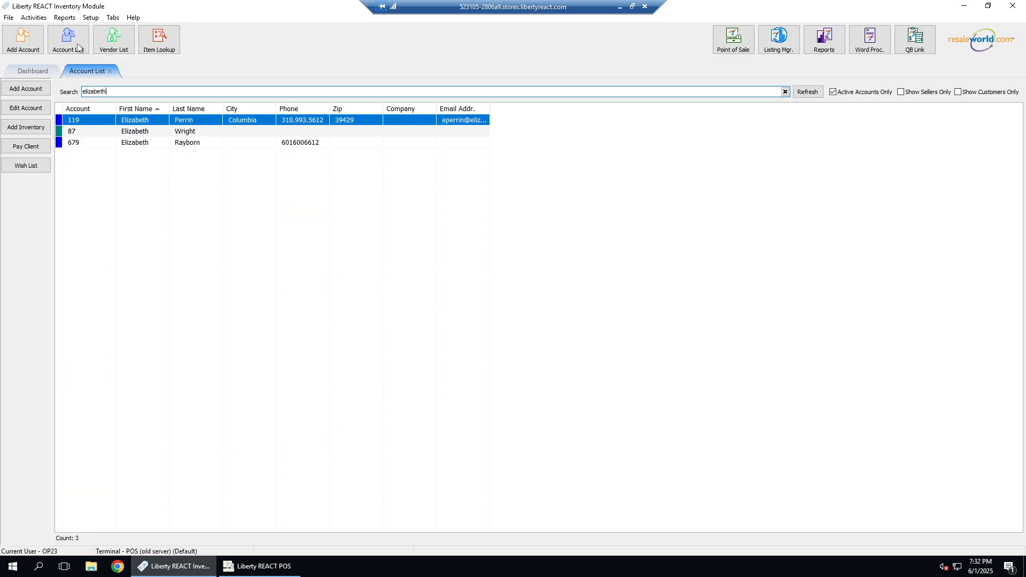
double_click(177, 132)
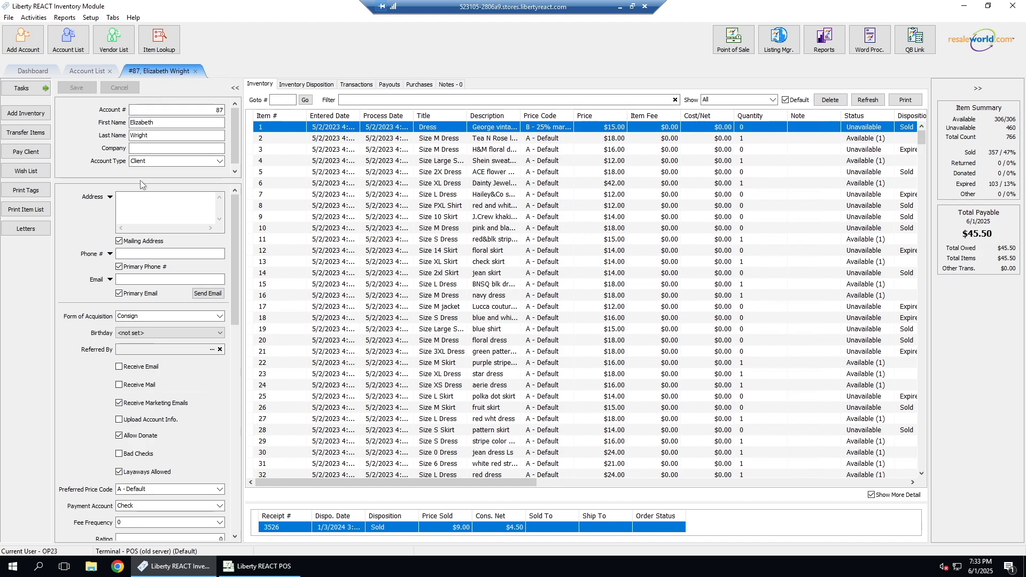
Step: Prepare a check payout for the client, examine the posting details including the payout number, and leave without posting
click(39, 154)
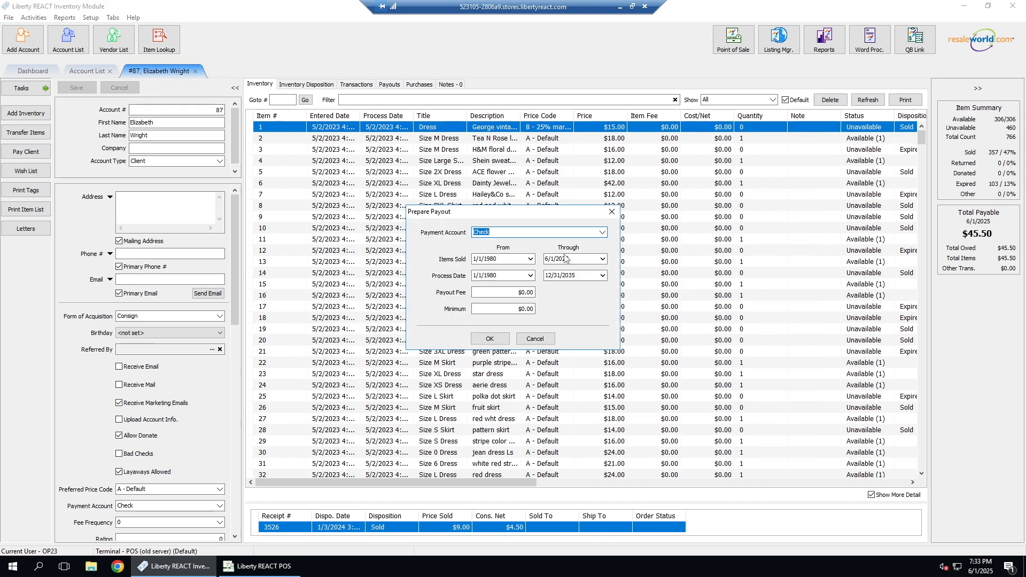
click(499, 341)
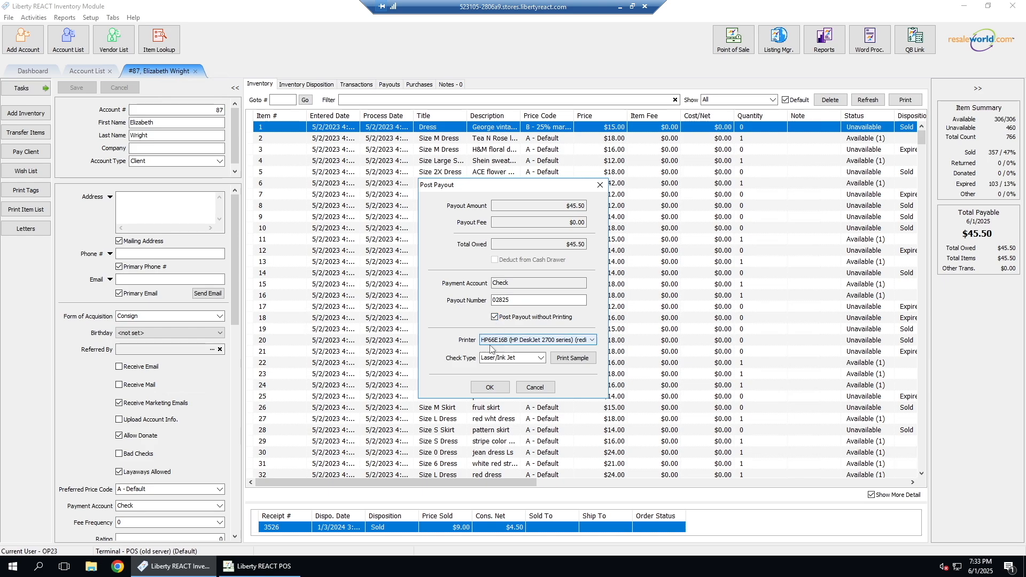
click(509, 300)
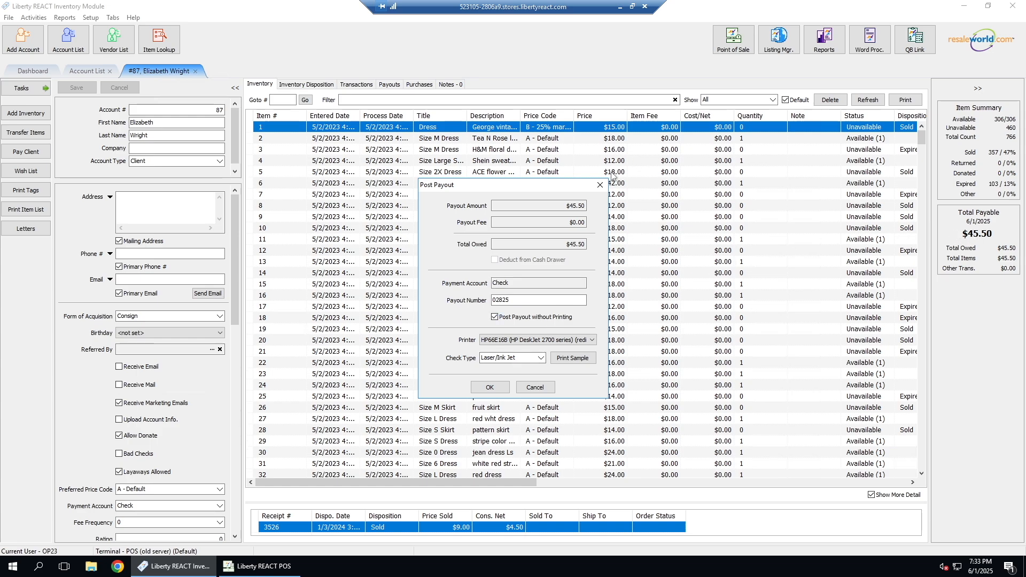
click(599, 186)
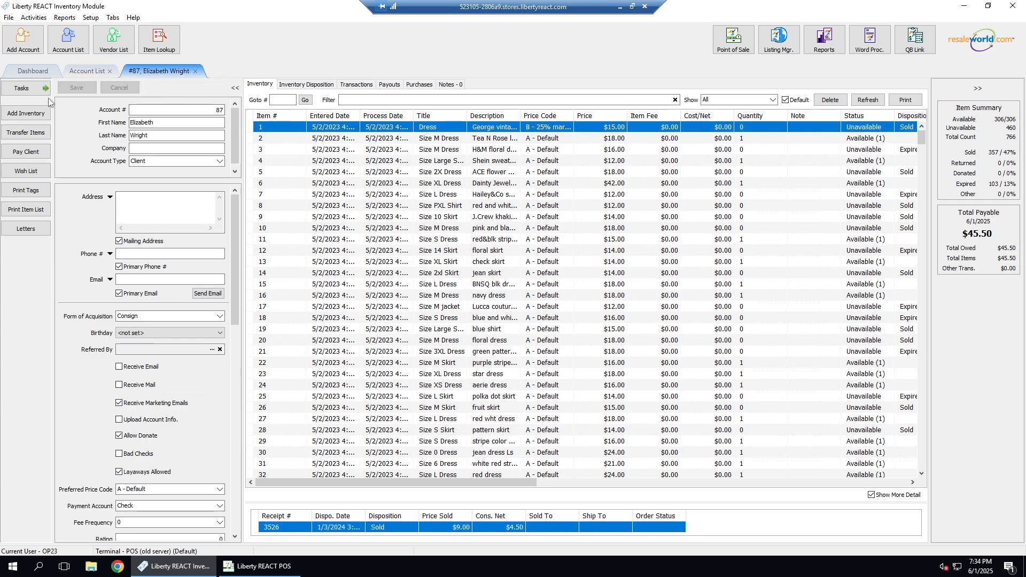
Step: Examine the client's item list print options, both with the default selection and starting from item 734 entered on 5/28/2025, without printing
click(26, 209)
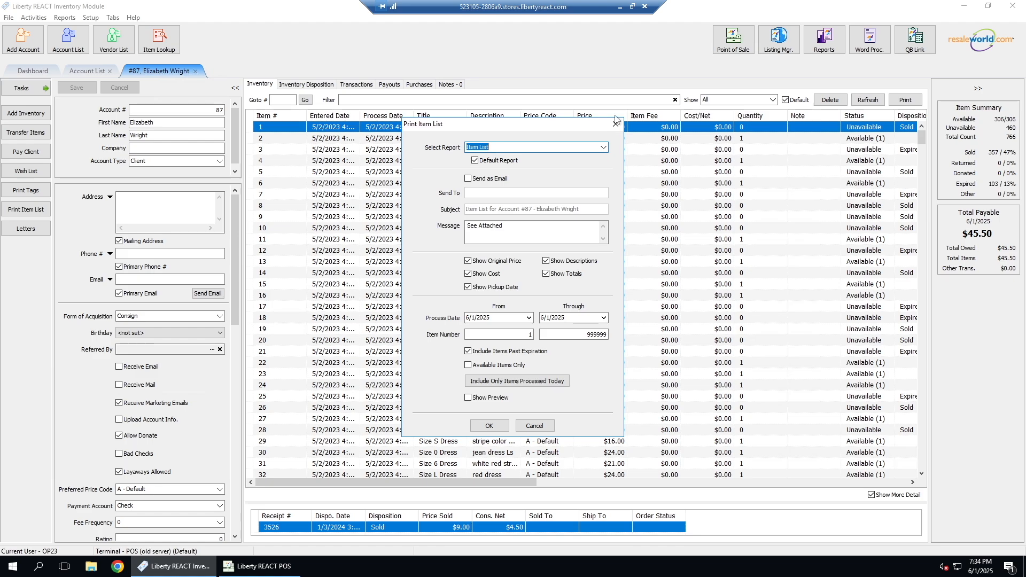
click(615, 124)
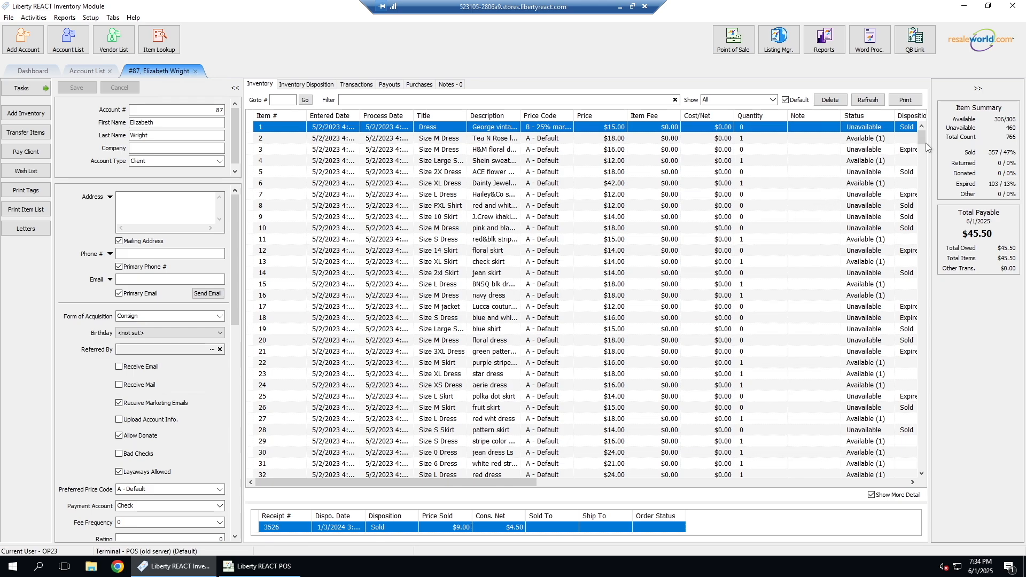
drag(925, 139, 906, 485)
scroll(356, 364, up, 5)
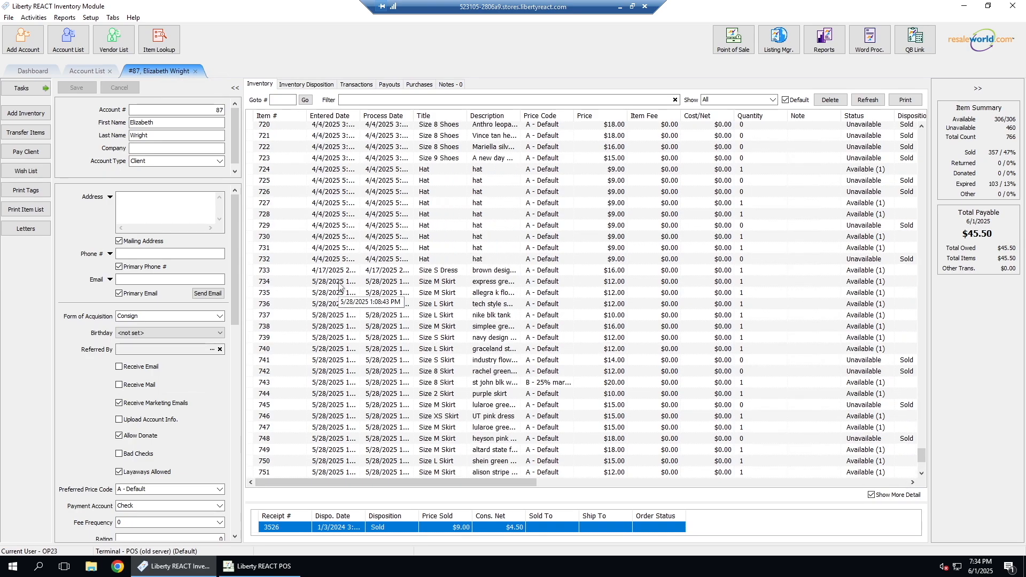
click(339, 287)
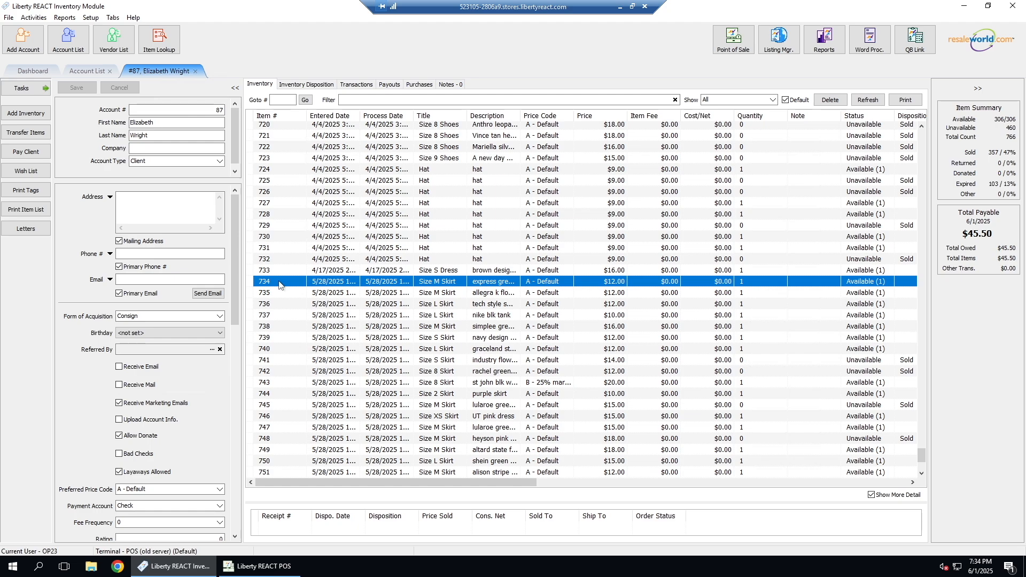
click(29, 210)
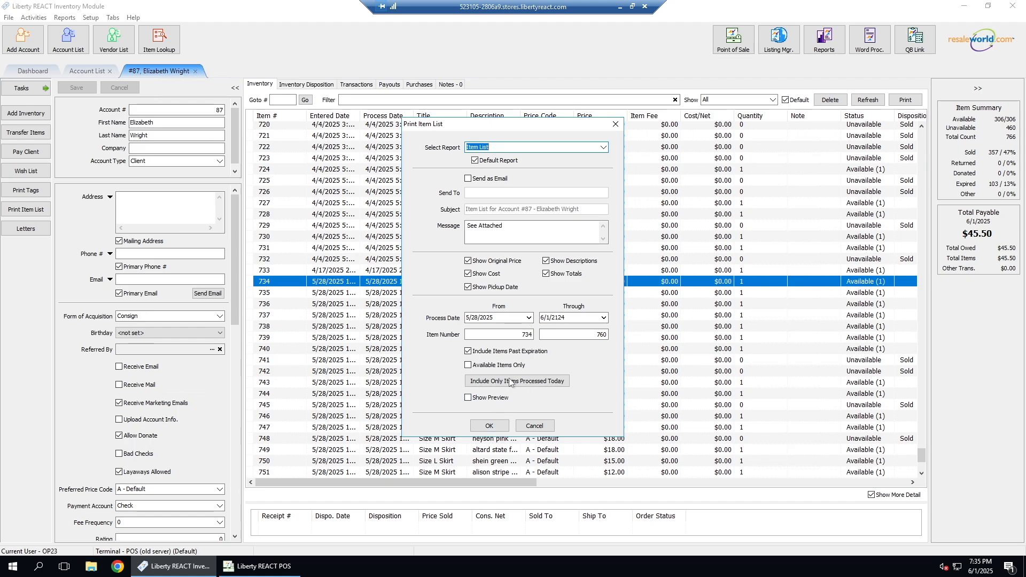
click(615, 127)
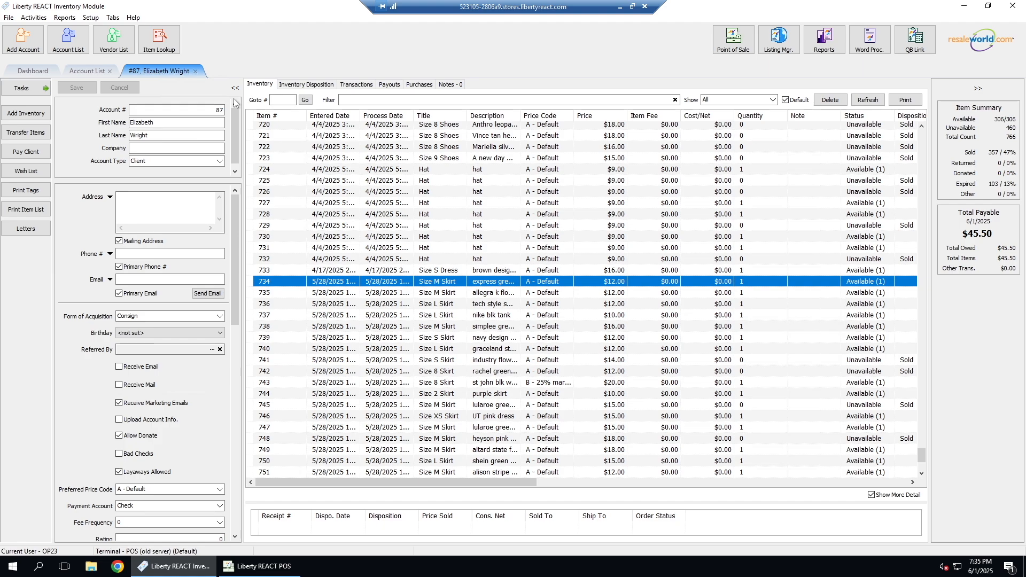
Step: Close the client's account, examine the blank form for adding a new account, and dismiss it without saving
click(195, 71)
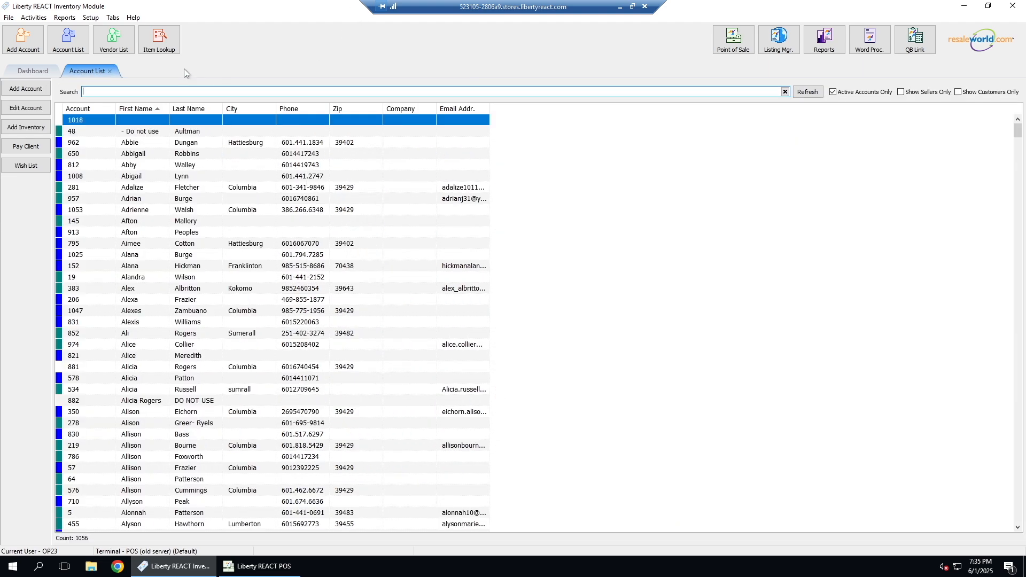
click(34, 47)
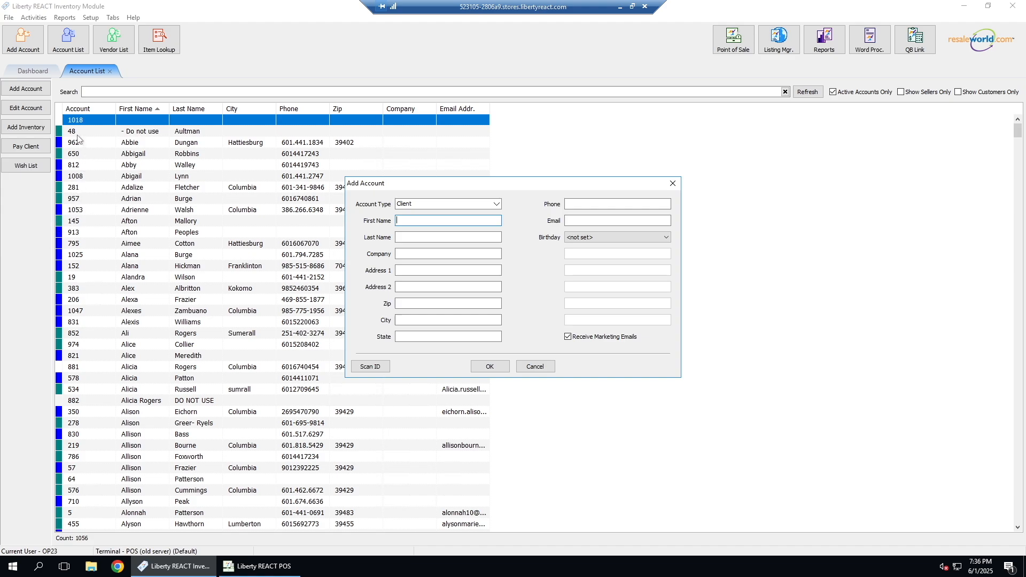
click(79, 108)
click(674, 185)
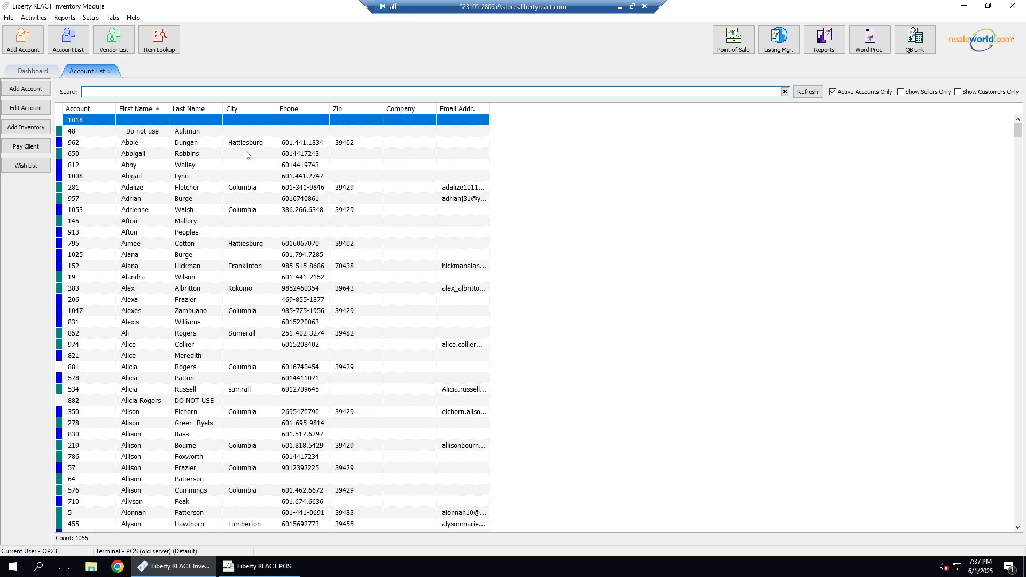
Step: Look up the available inventory items matching "j crew size 6"
click(167, 46)
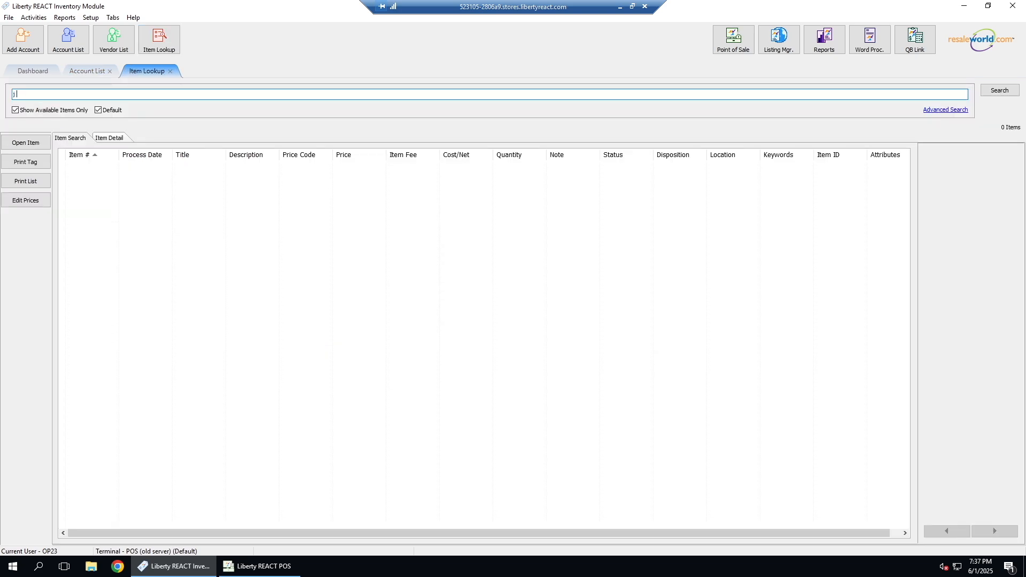
text(j crew size 6)
key(Return)
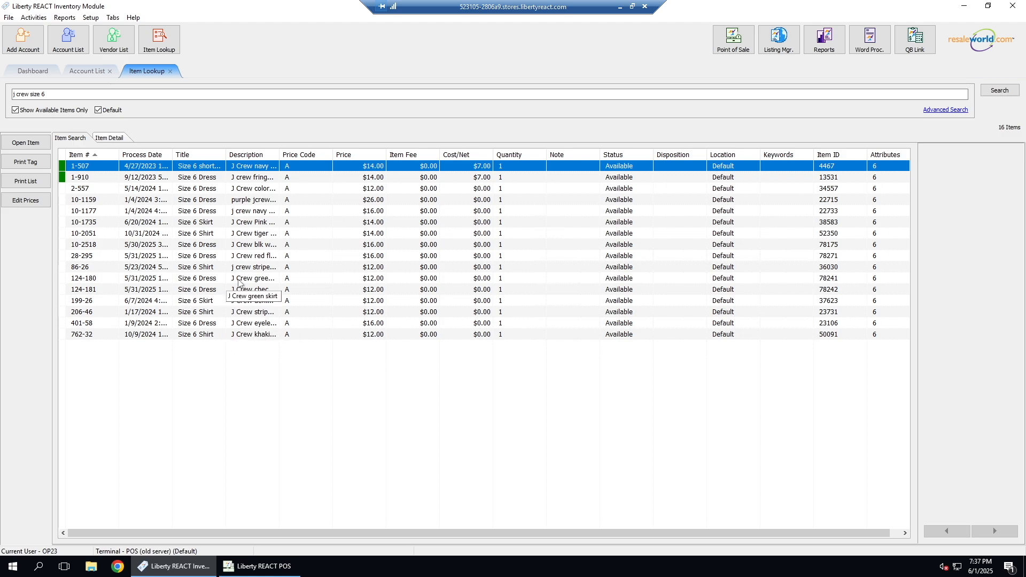
Step: Examine the item record of the J Crew green skirt, item 124-180, and return to the item search results
click(246, 280)
double_click(239, 279)
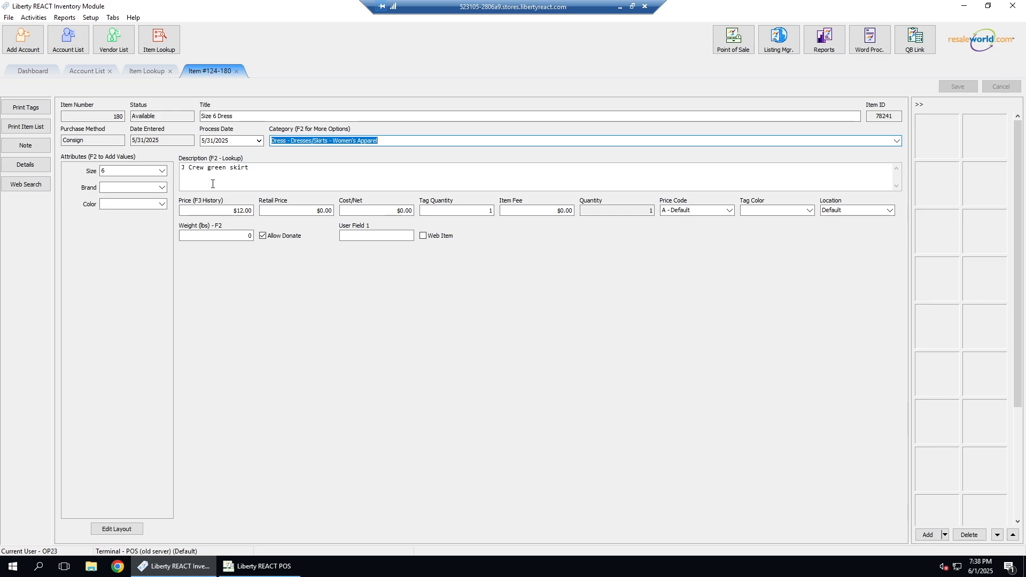
click(236, 71)
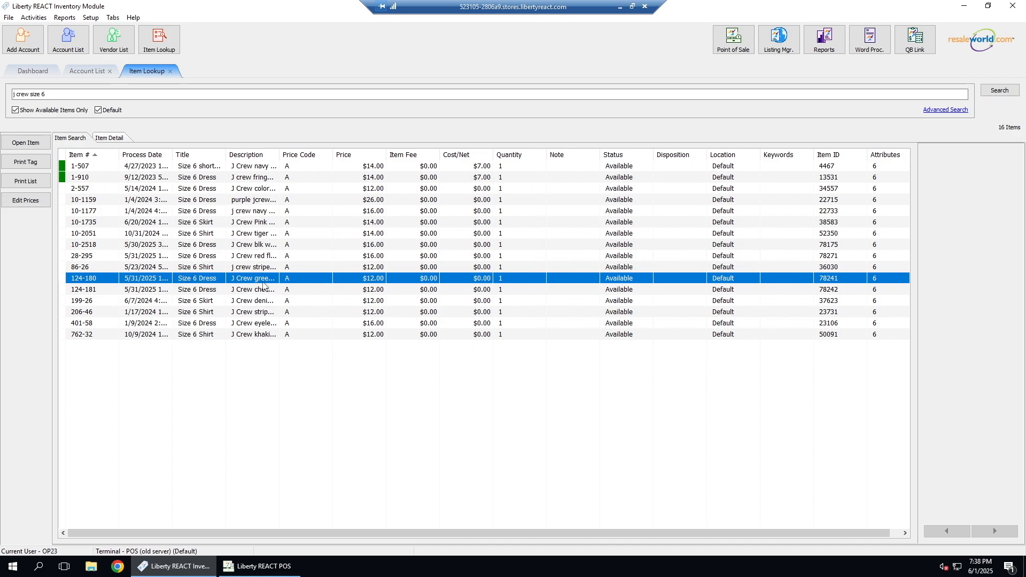
double_click(262, 281)
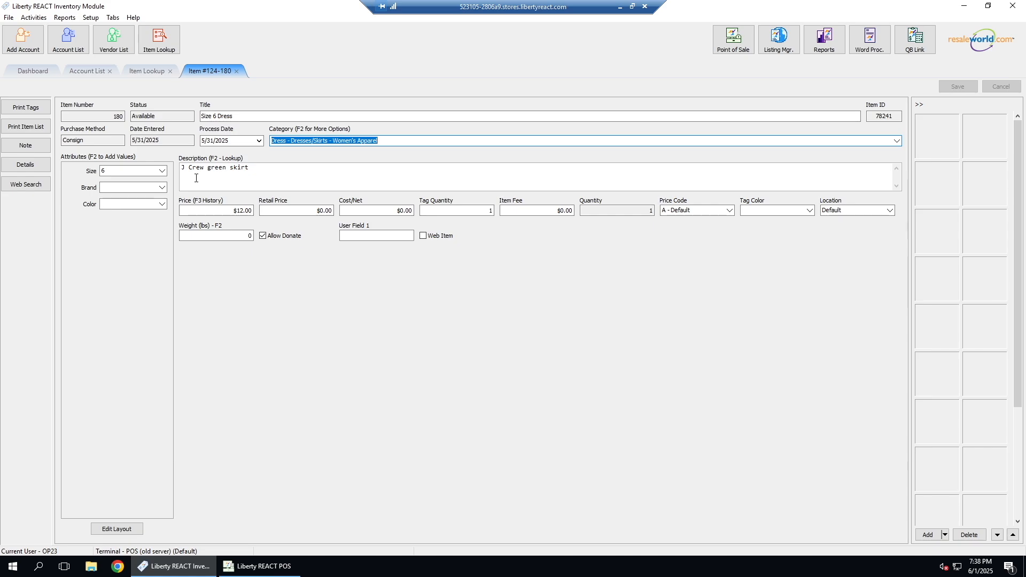
click(154, 71)
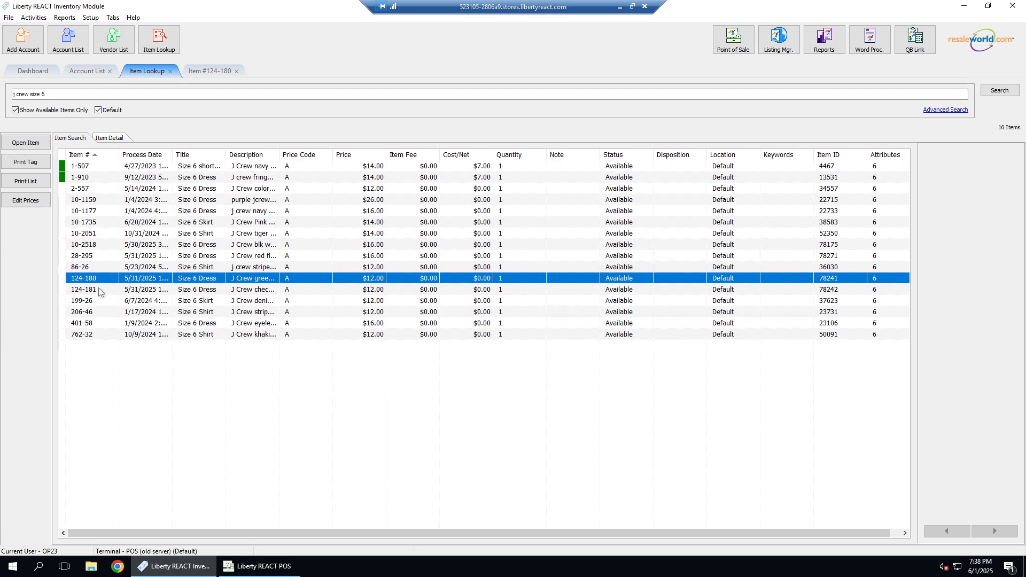
Step: Switch to Liberty REACT POS, add item 124-180 to the sale, and return to the Inventory Module
click(268, 573)
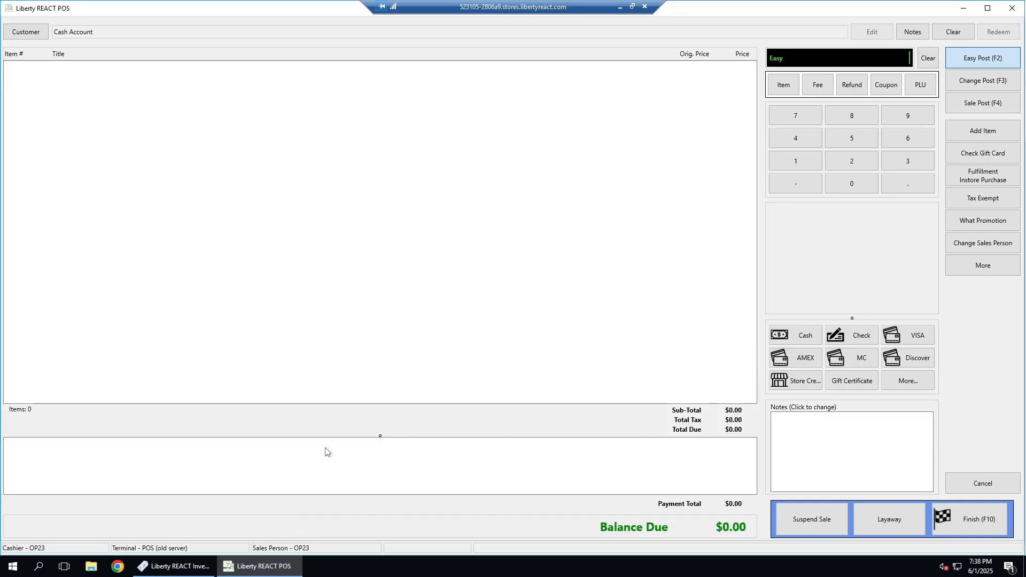
text(124-180)
key(Return)
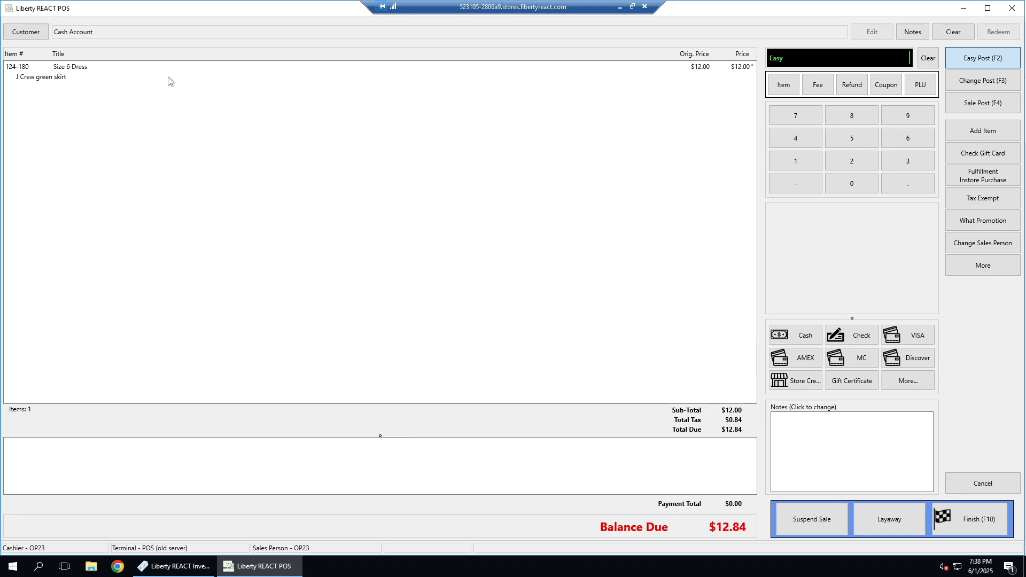
click(176, 566)
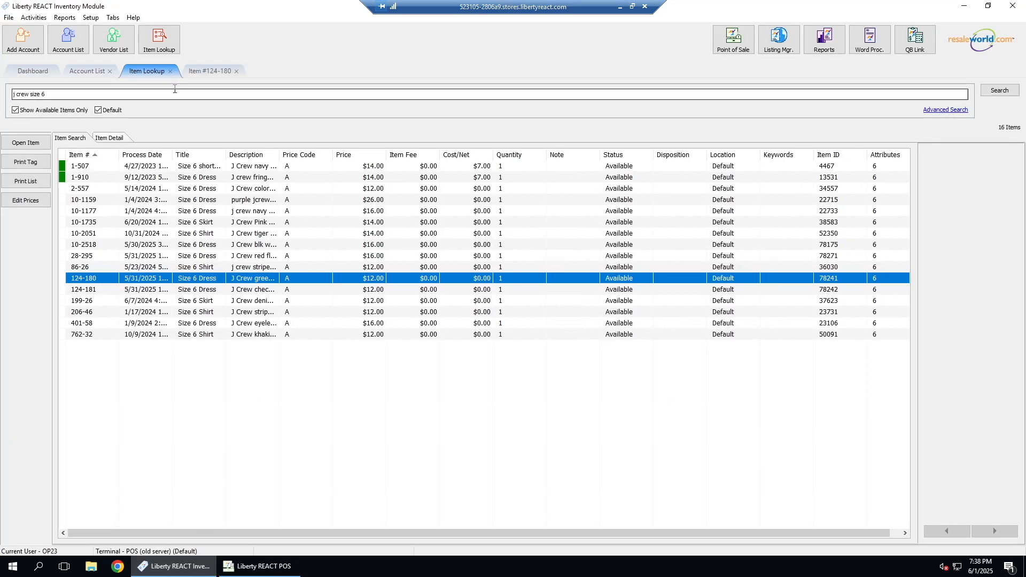